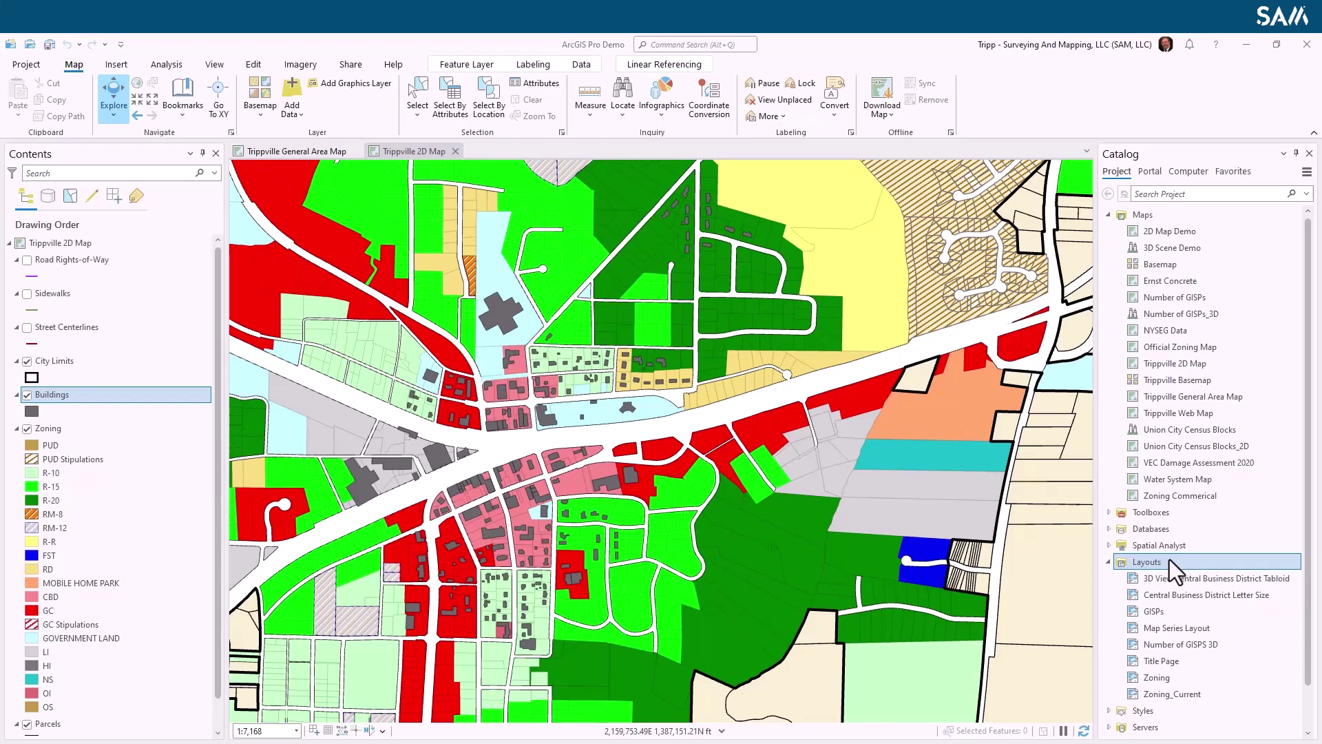
# Step: Create a new blank layout with an Architectural D landscape page size
pyautogui.click(117, 65)
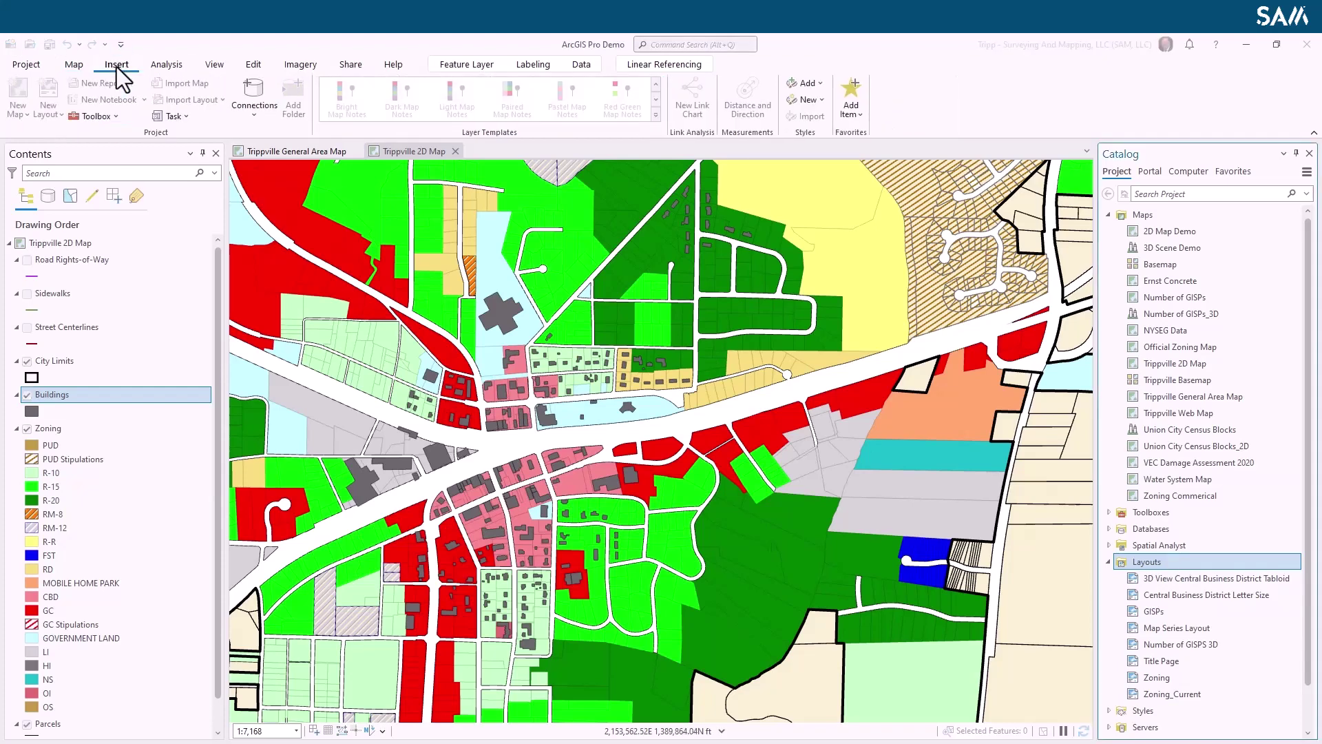
pyautogui.click(62, 114)
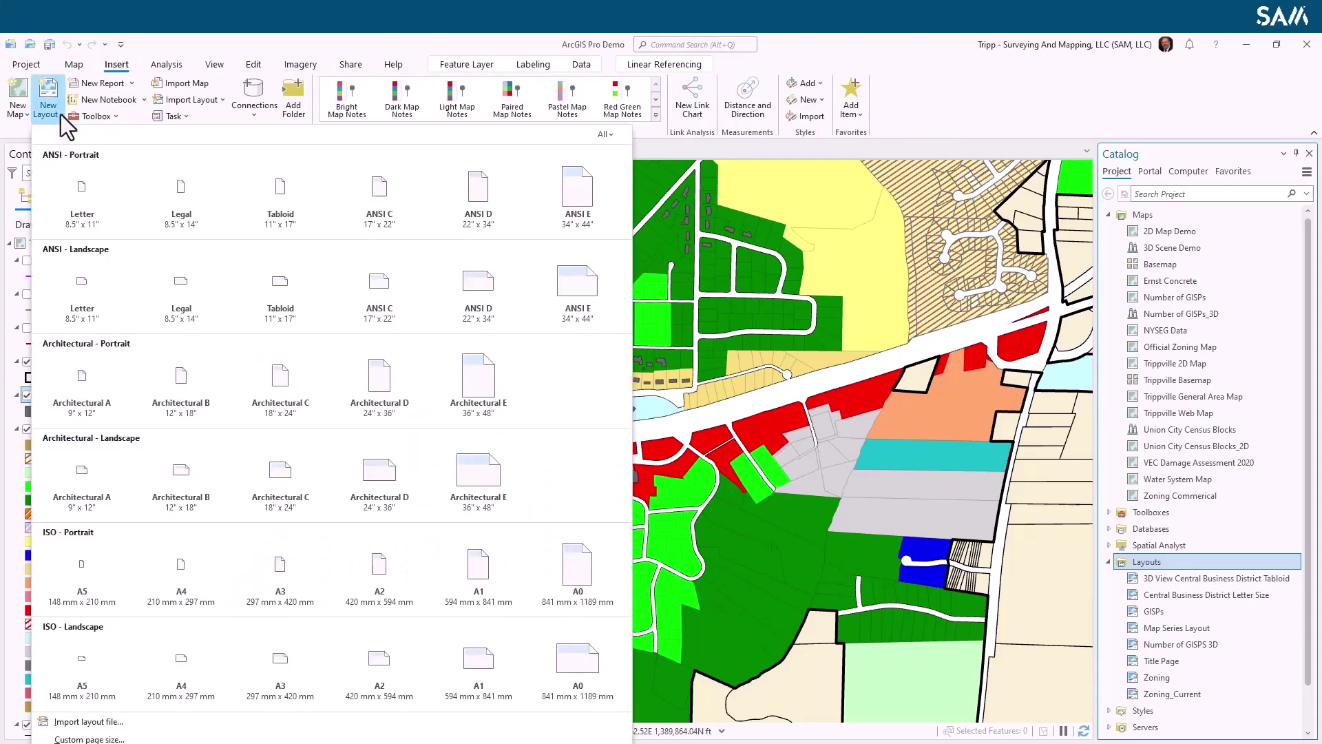
pyautogui.click(370, 488)
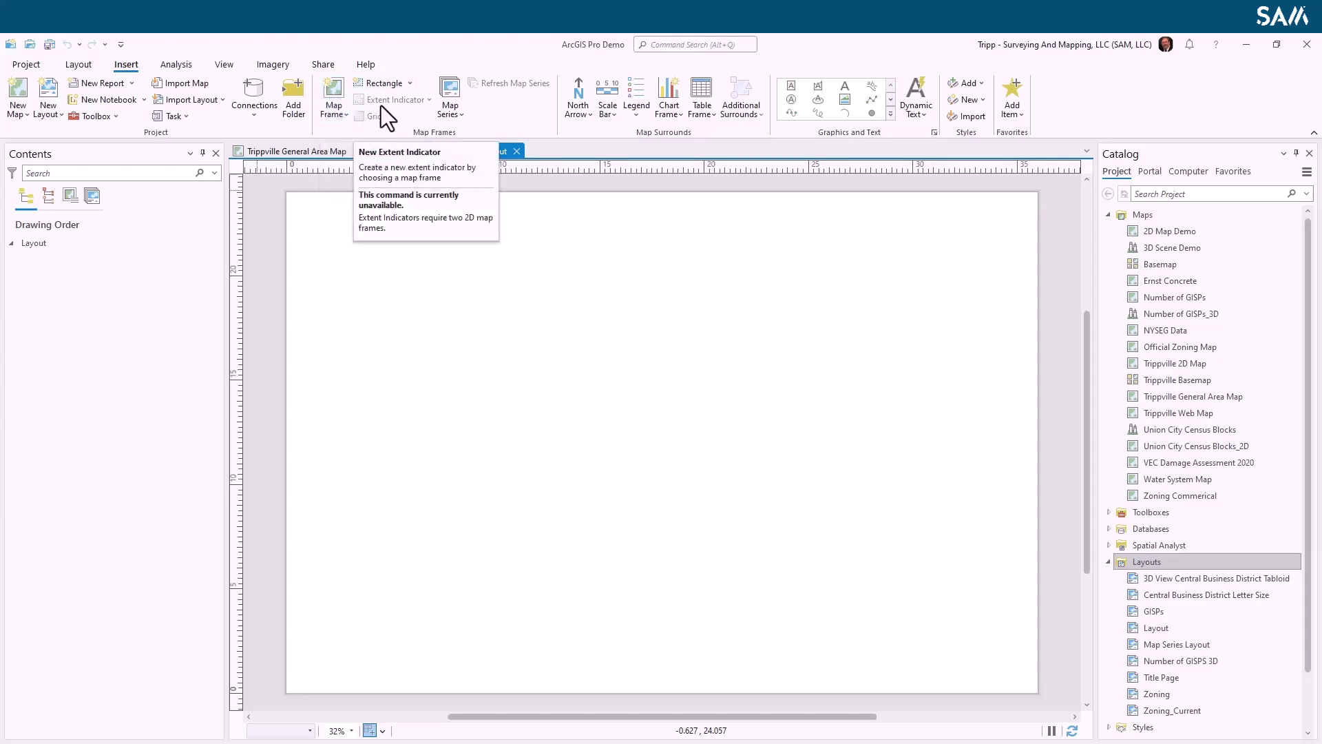
# Step: Add a map frame with the Trippville 2D Map's Downtown District bookmark across the page's right side
pyautogui.click(340, 114)
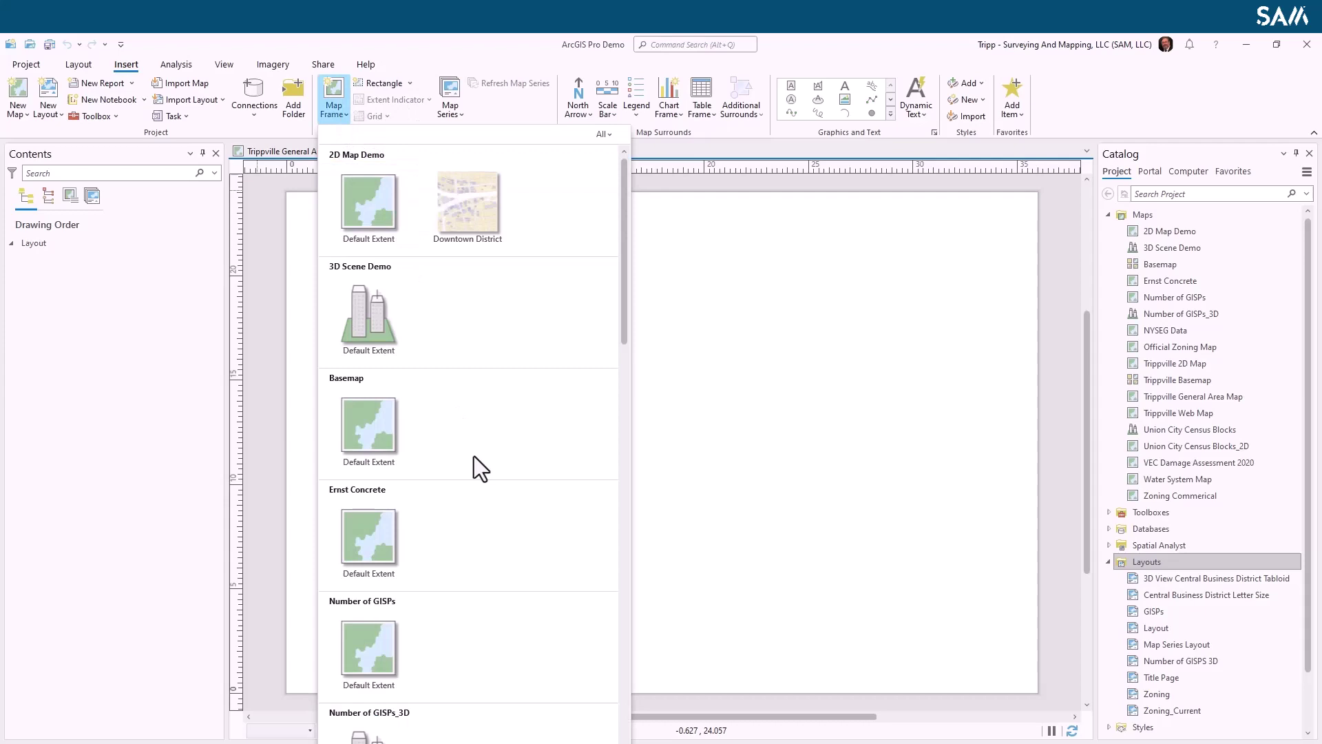
pyautogui.scroll(-8, 501, 484)
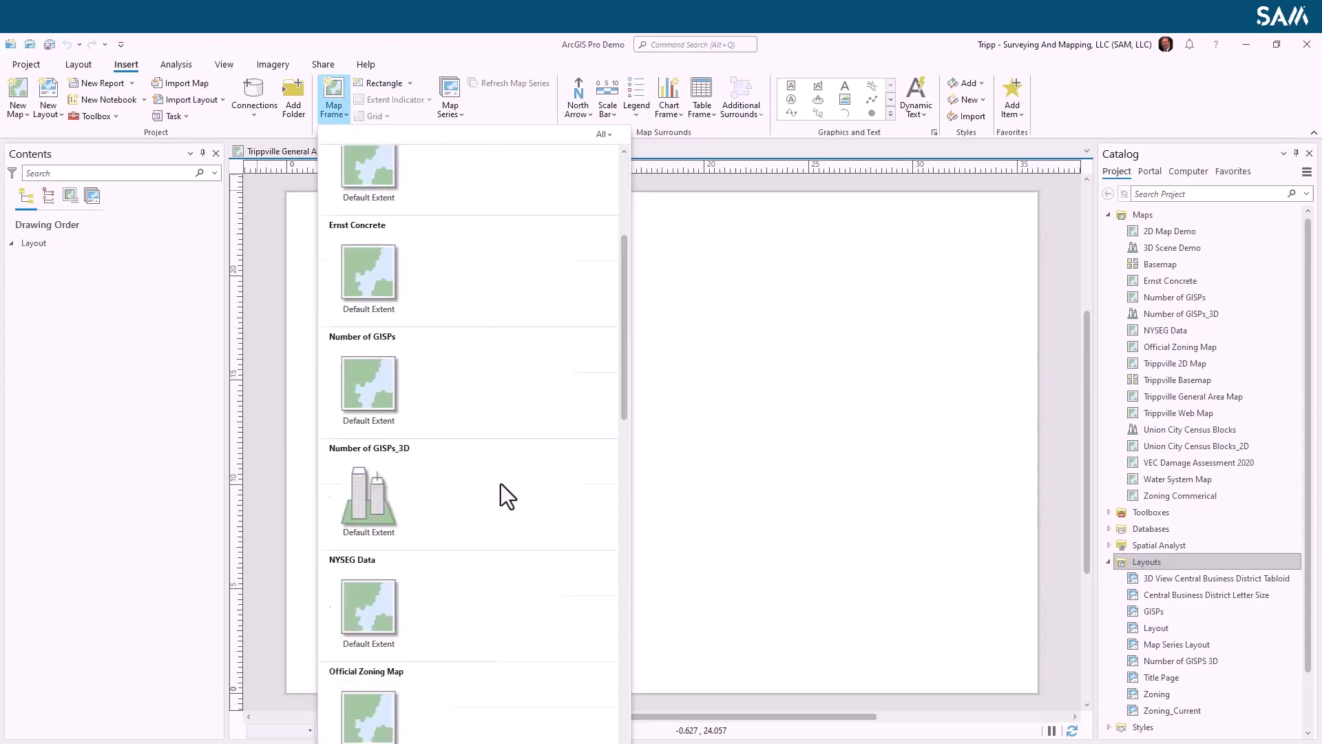
pyautogui.scroll(-3, 501, 483)
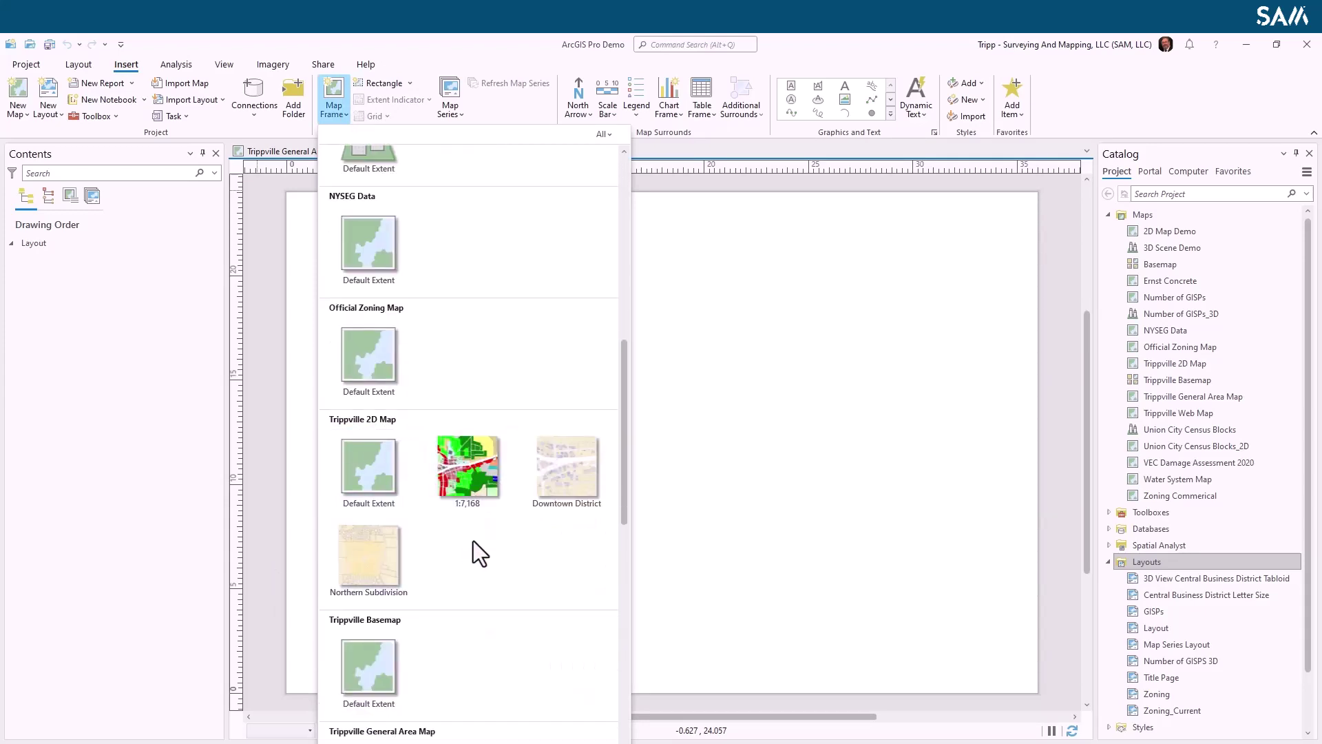
pyautogui.click(570, 466)
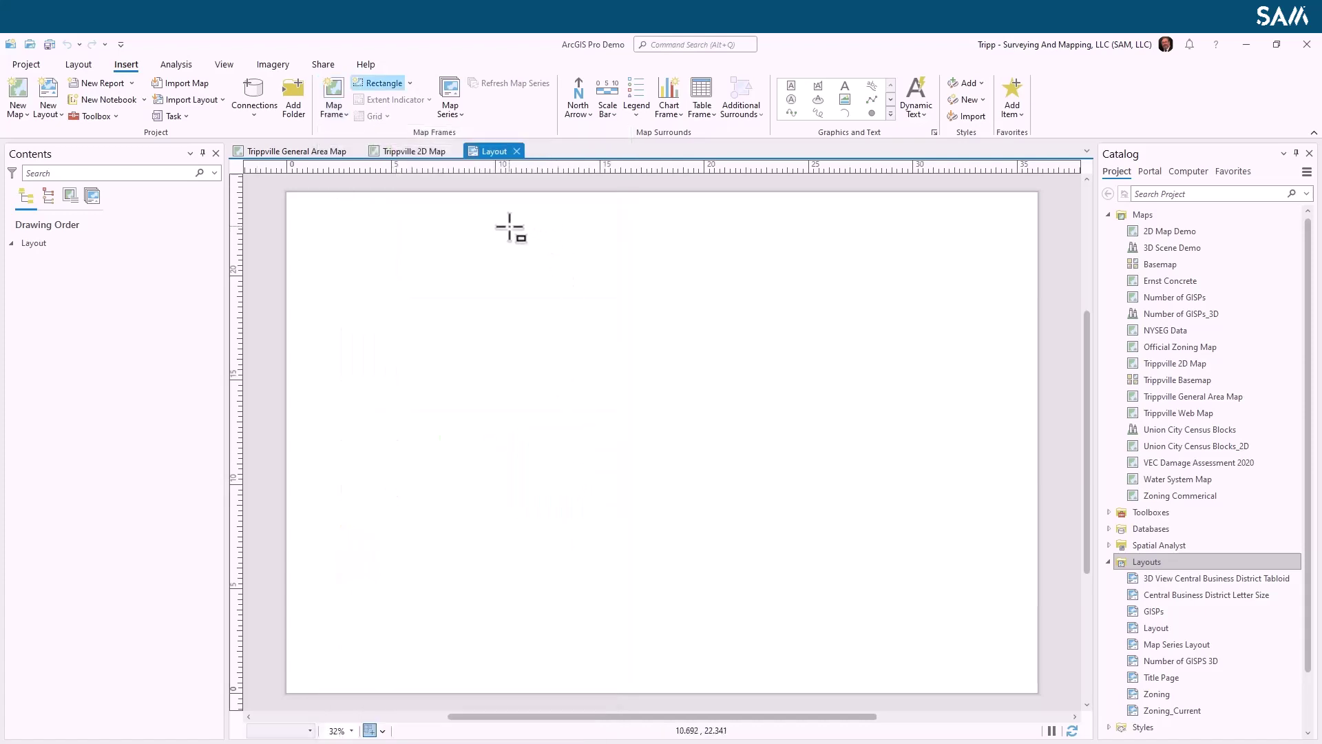
pyautogui.moveTo(481, 215); pyautogui.dragTo(1019, 663)
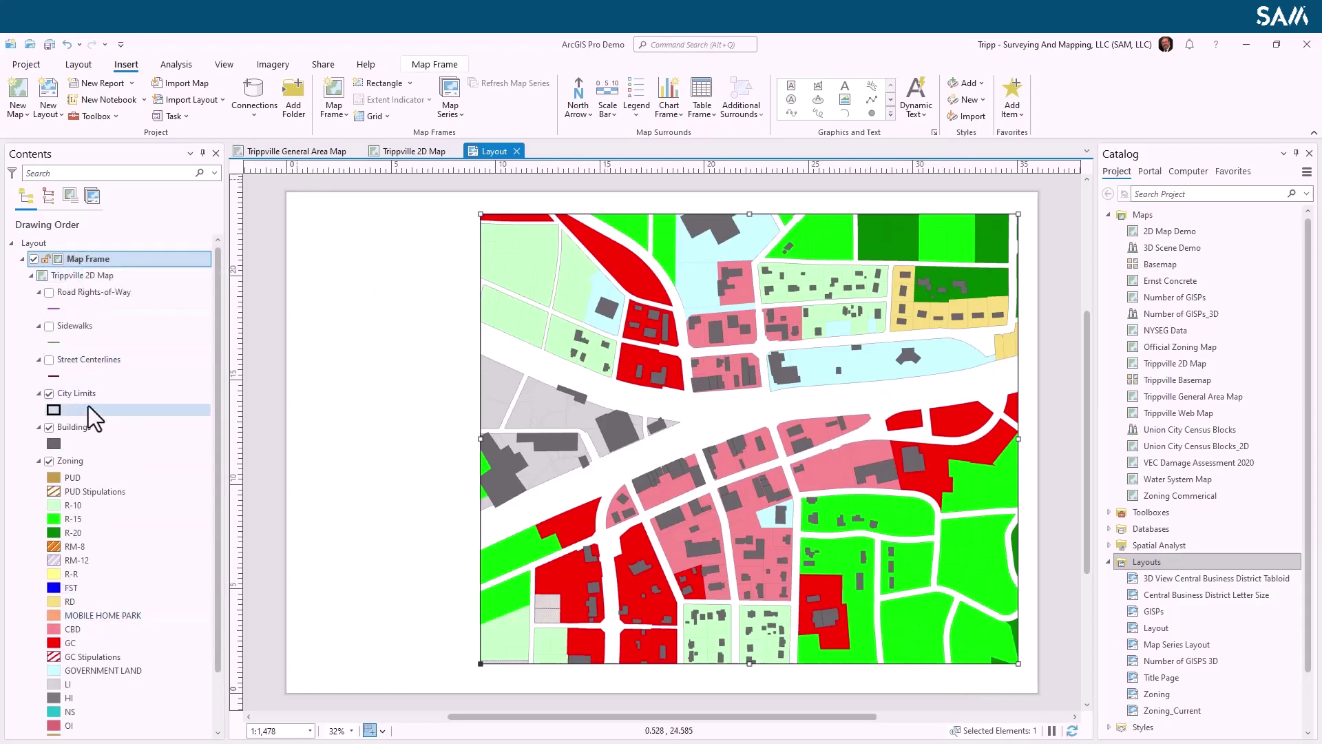
pyautogui.scroll(-3, 88, 406)
pyautogui.scroll(3, 88, 406)
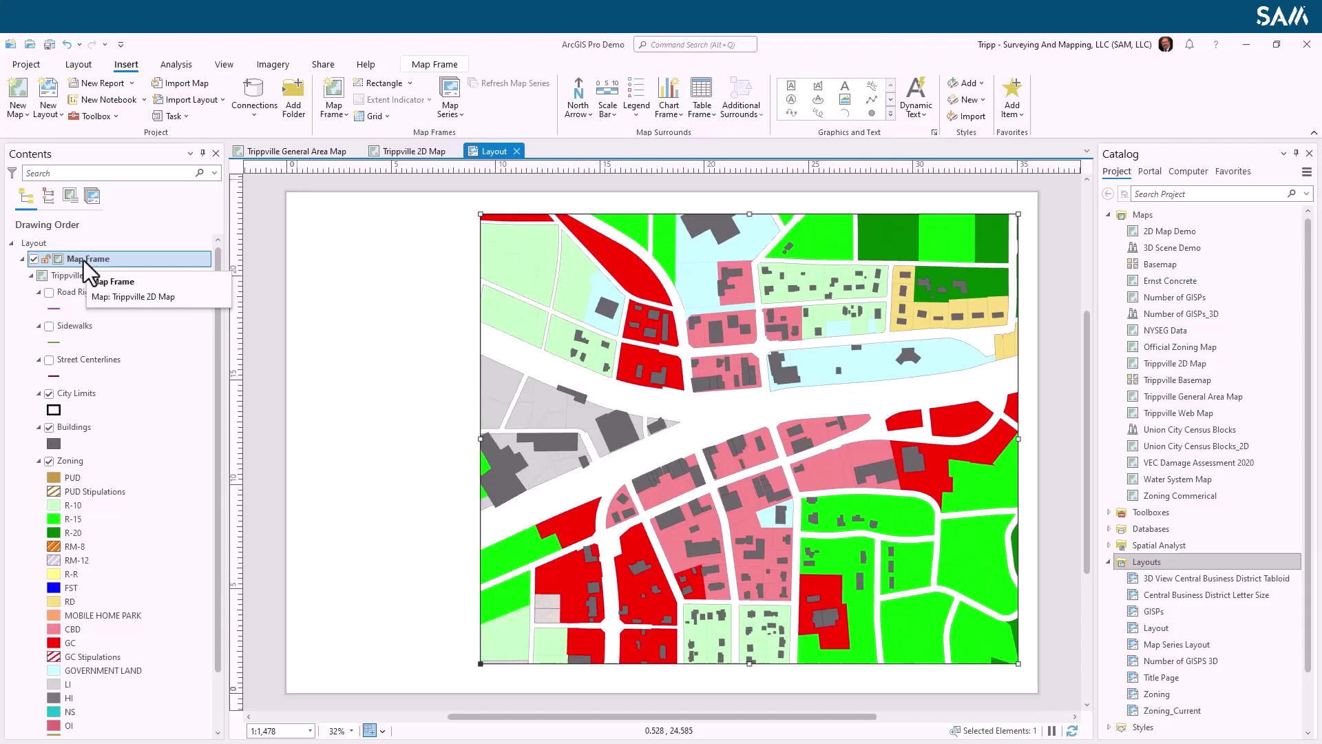
# Step: Rename the first map frame to 'Detail View' in its element properties, then close them
pyautogui.rightClick(84, 260)
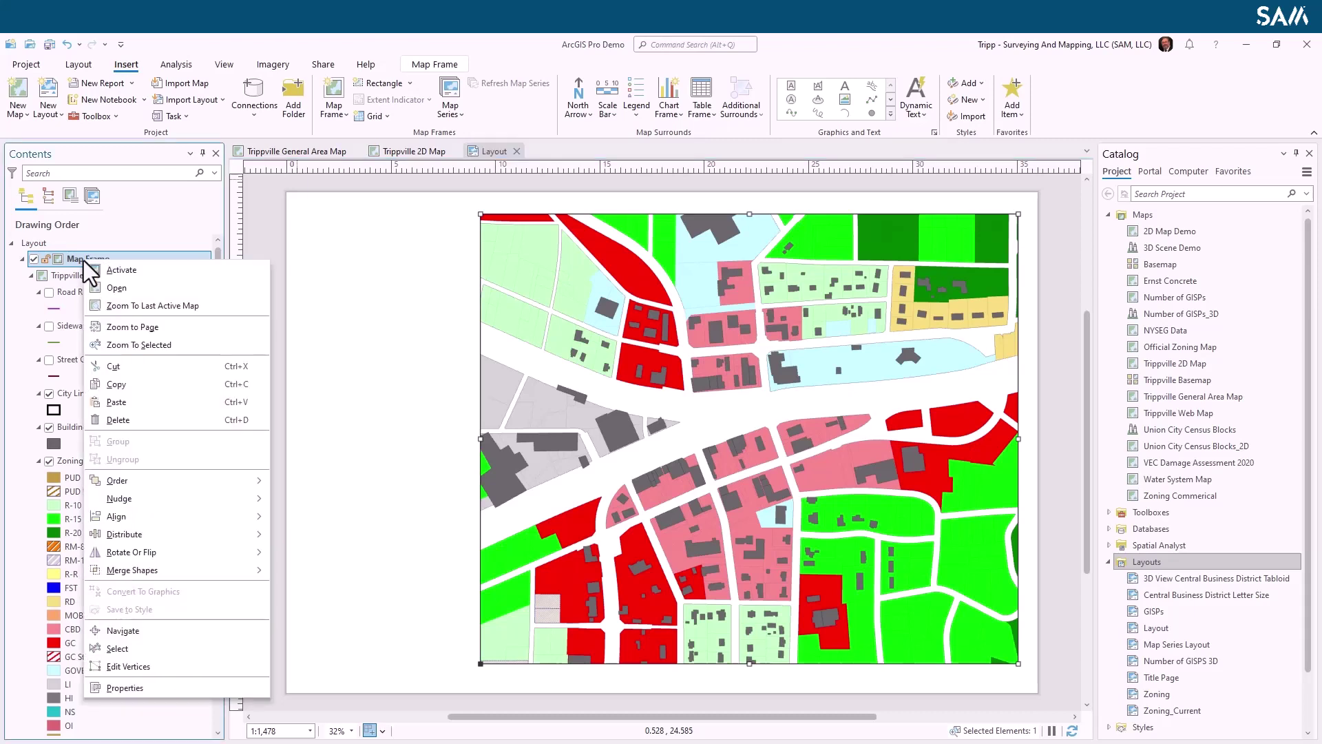
pyautogui.click(142, 688)
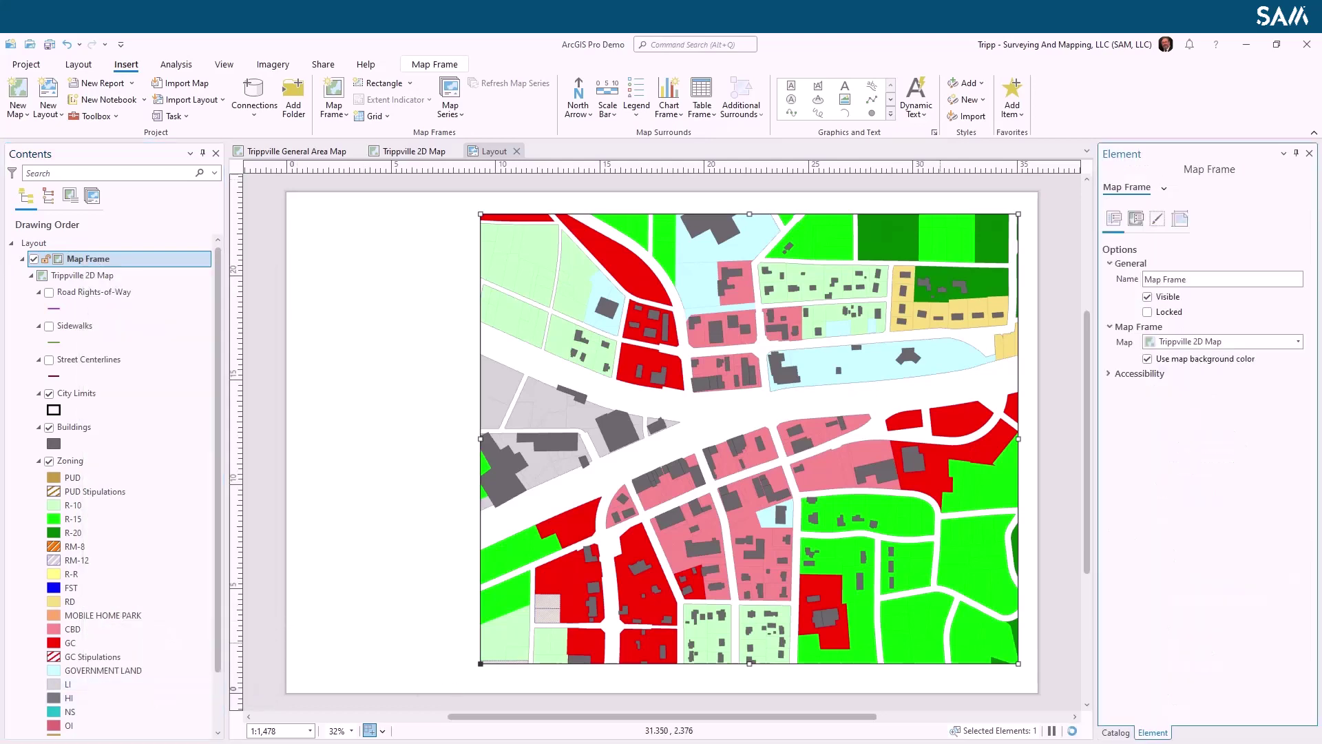
pyautogui.tripleClick(1195, 279)
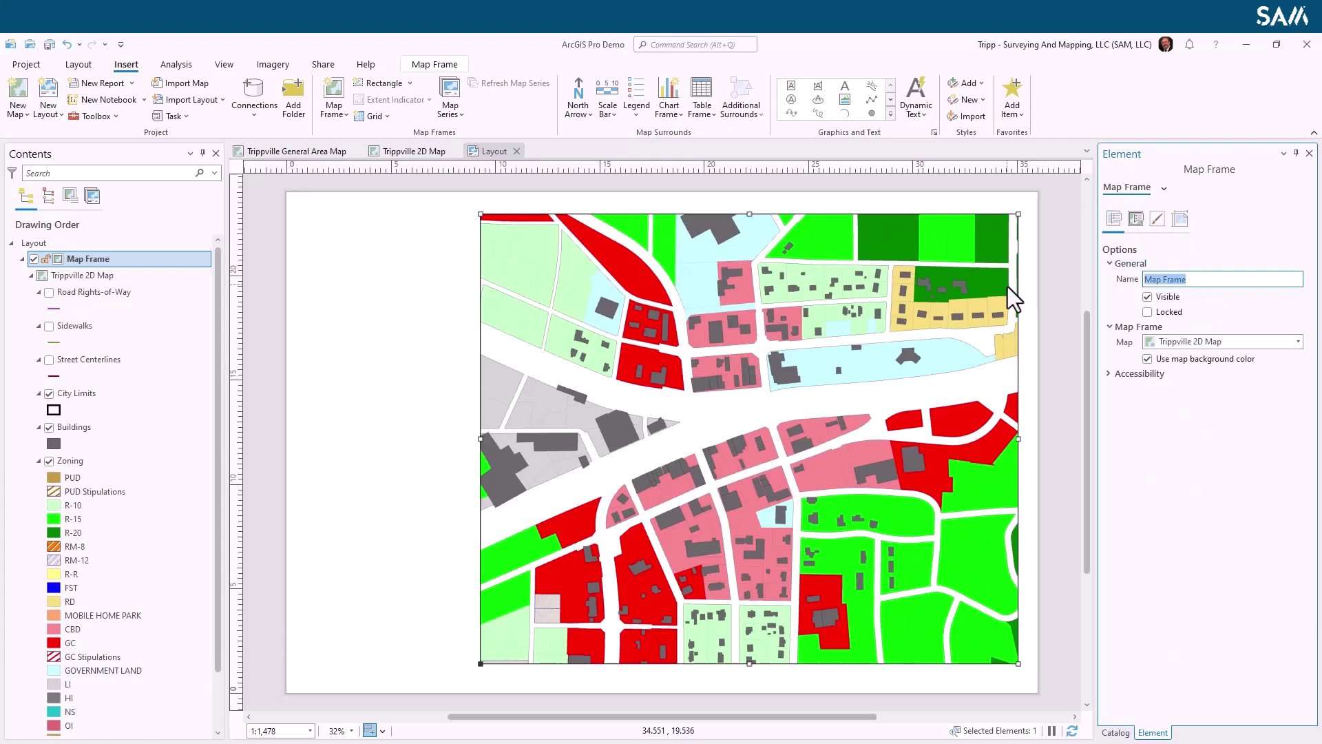
pyautogui.write('Detail View')
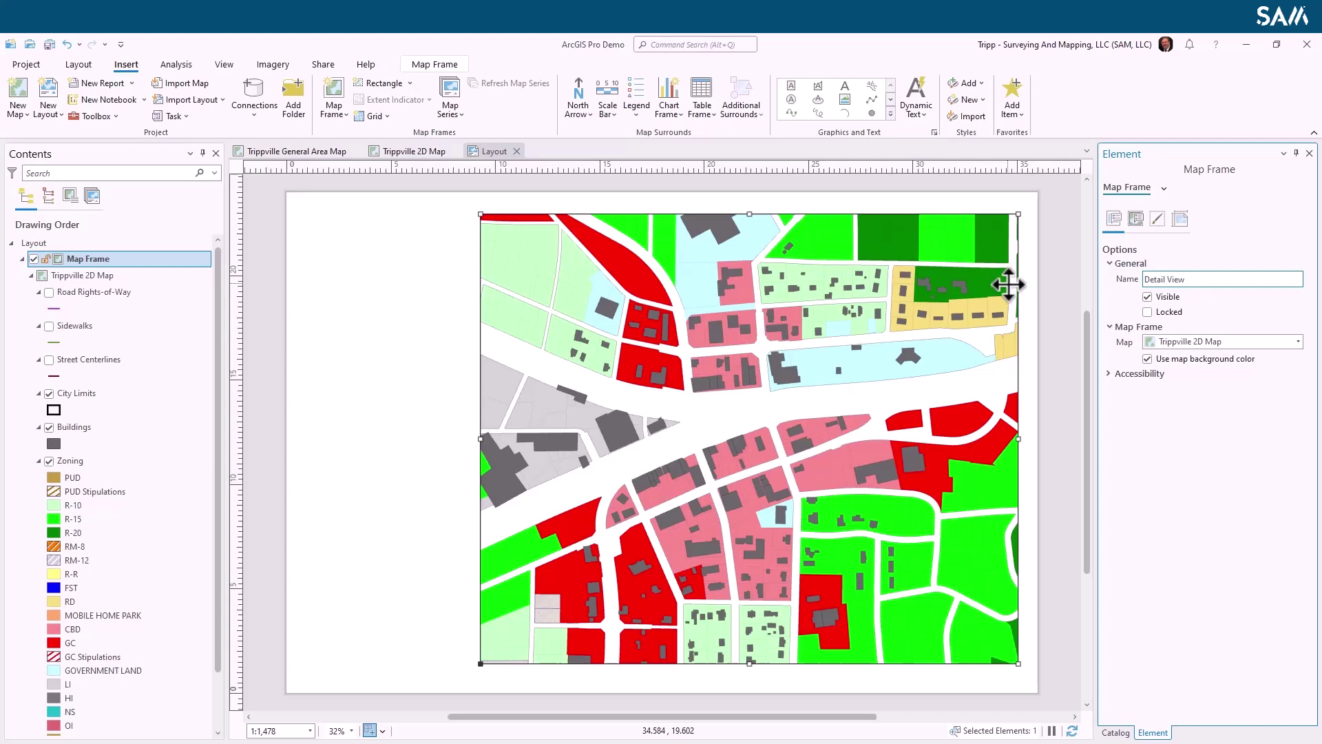
pyautogui.press('Return')
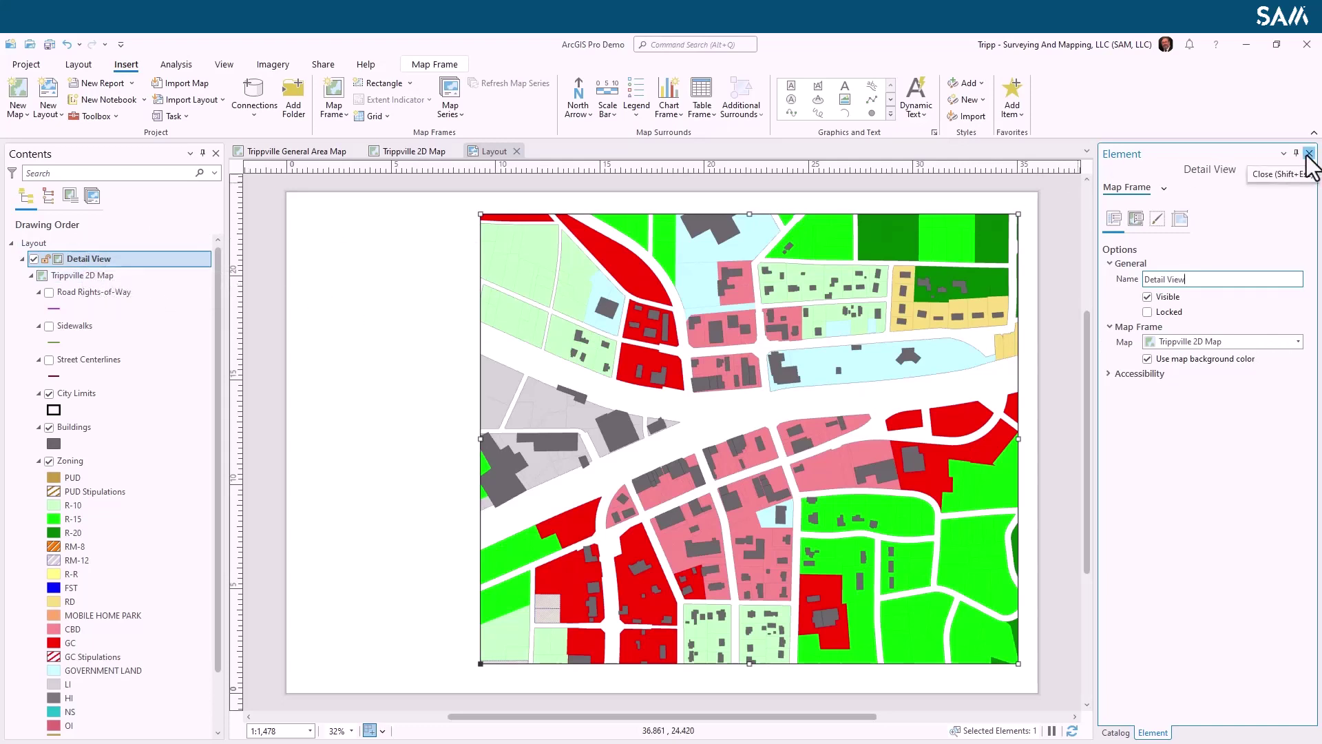
pyautogui.click(1308, 154)
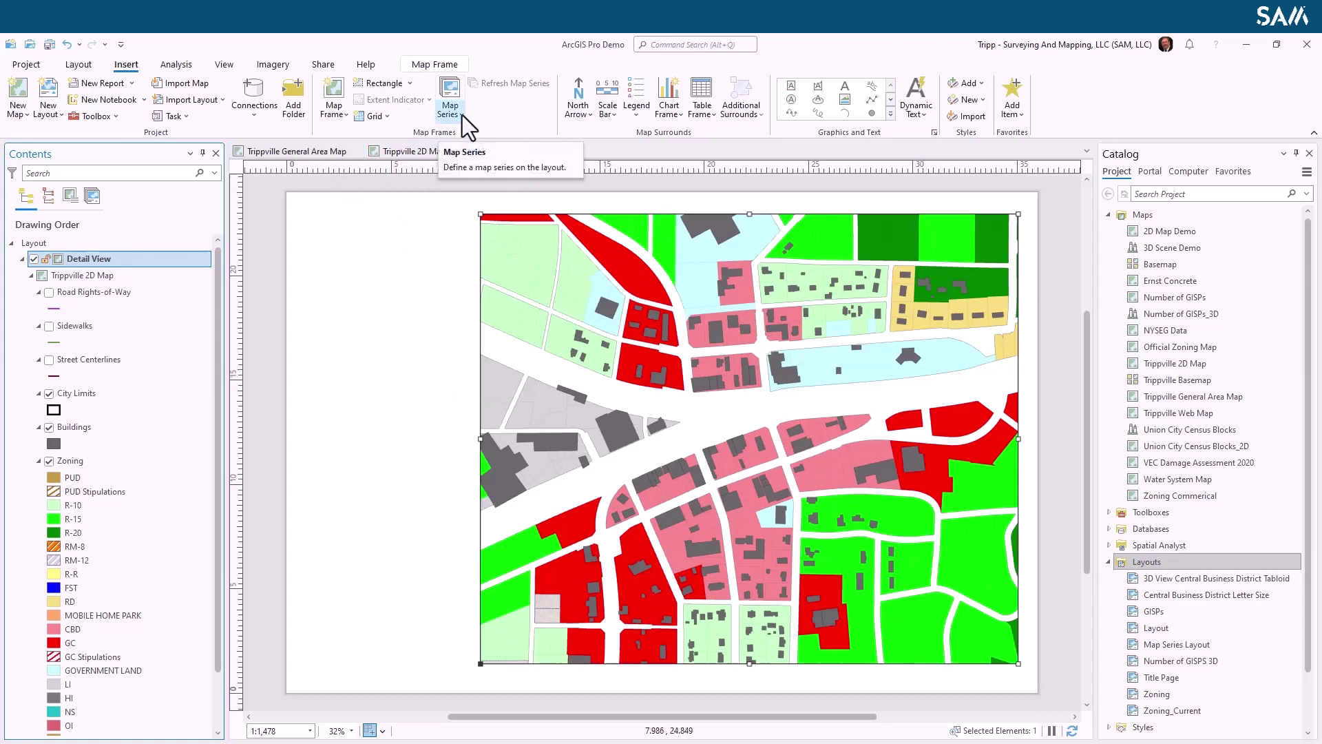
# Step: Draw a second map frame with the Trippville General Area Map's default extent at the page's top-left
pyautogui.click(330, 109)
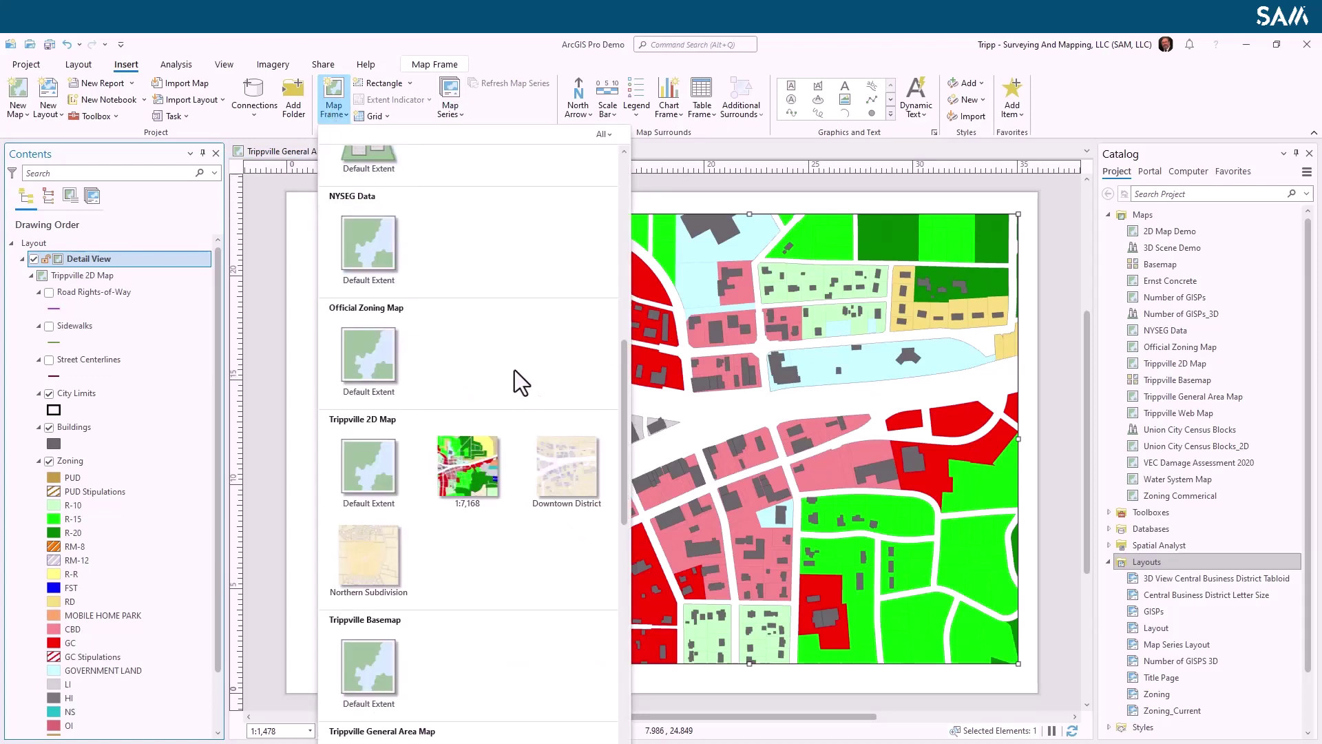
pyautogui.scroll(-2, 521, 385)
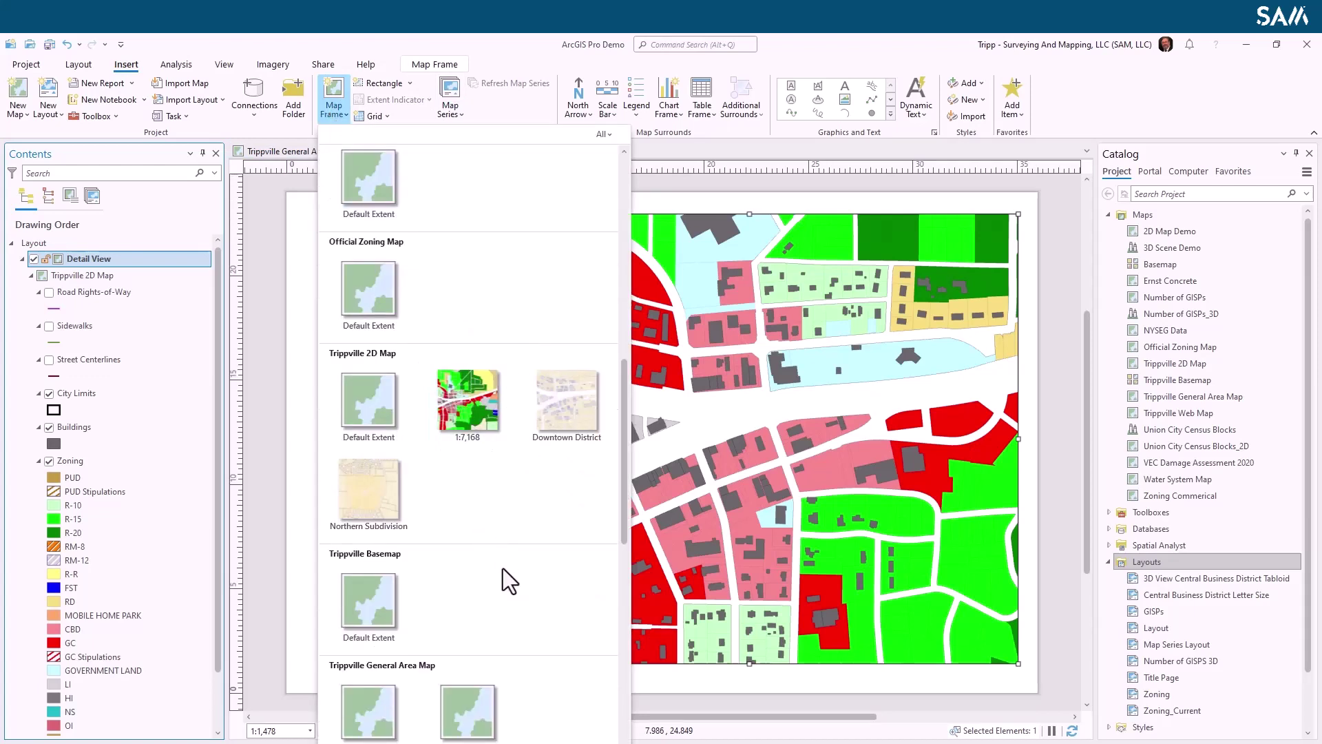
pyautogui.scroll(-3, 509, 580)
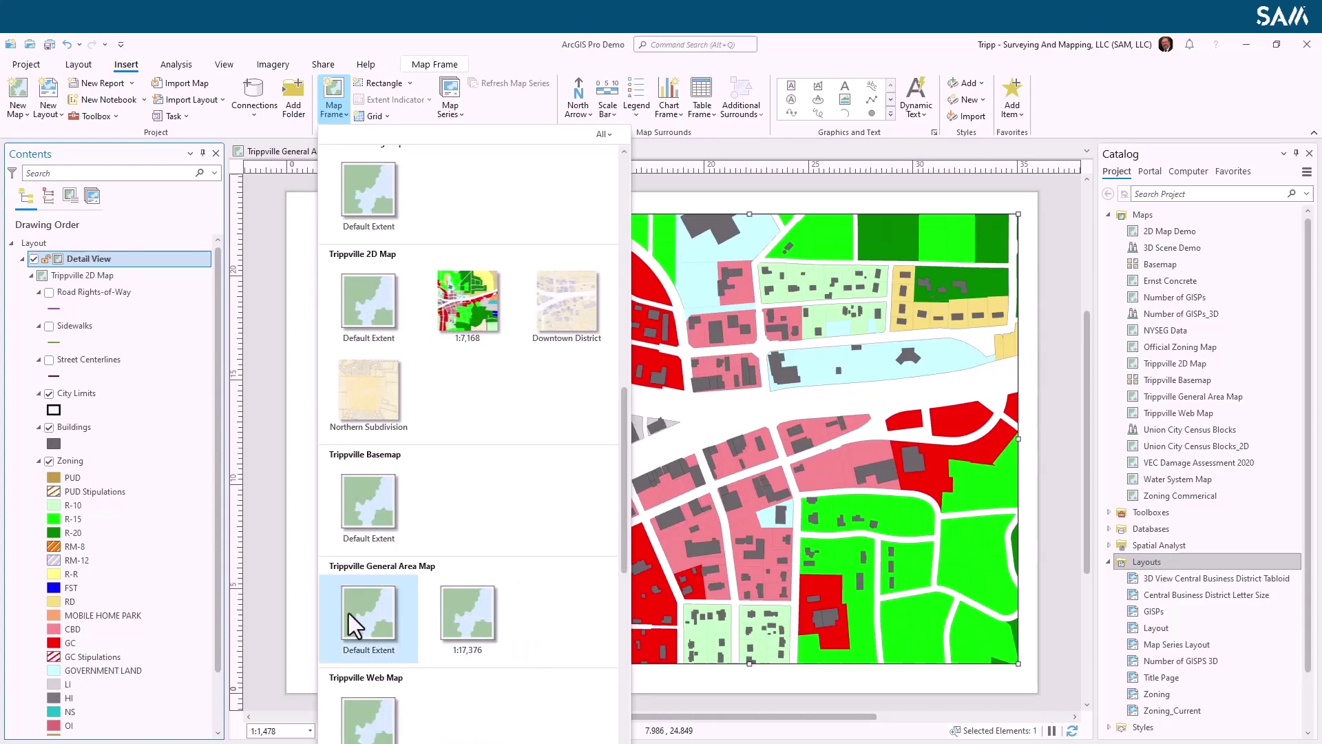
pyautogui.click(362, 628)
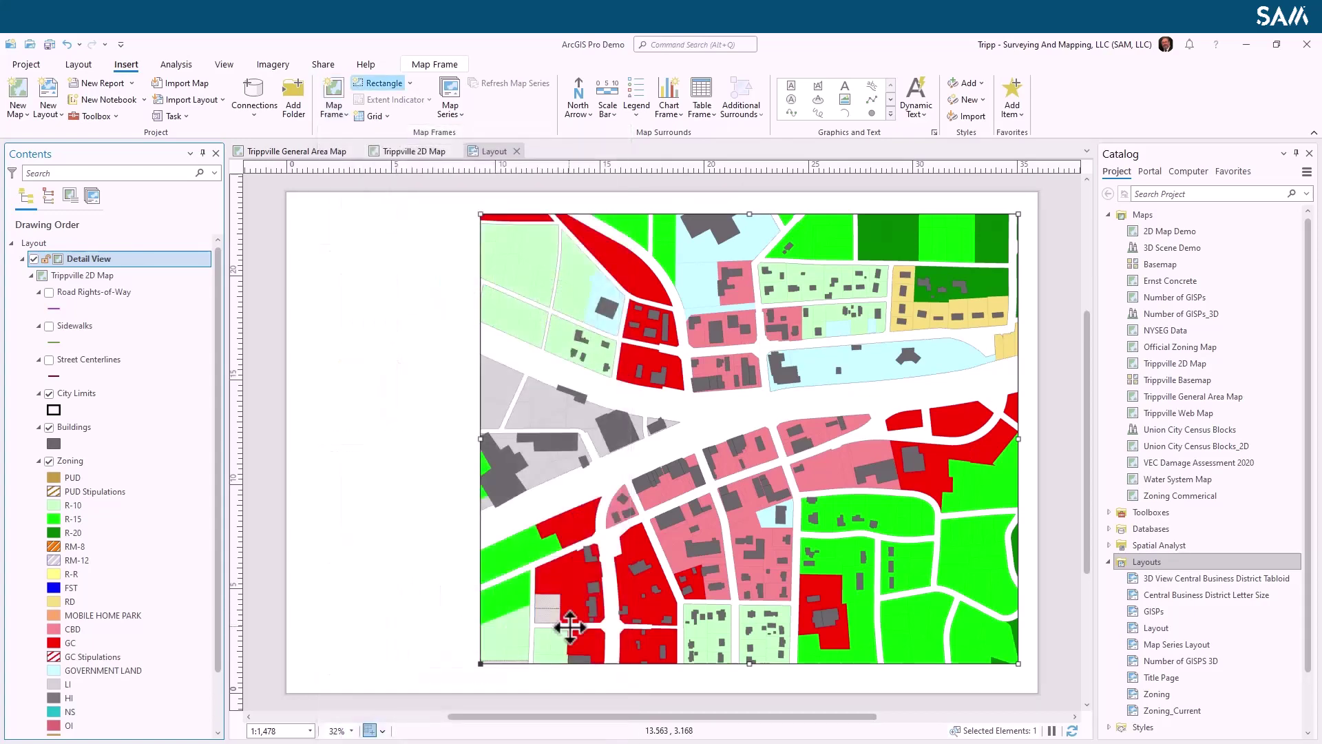
pyautogui.click(307, 229)
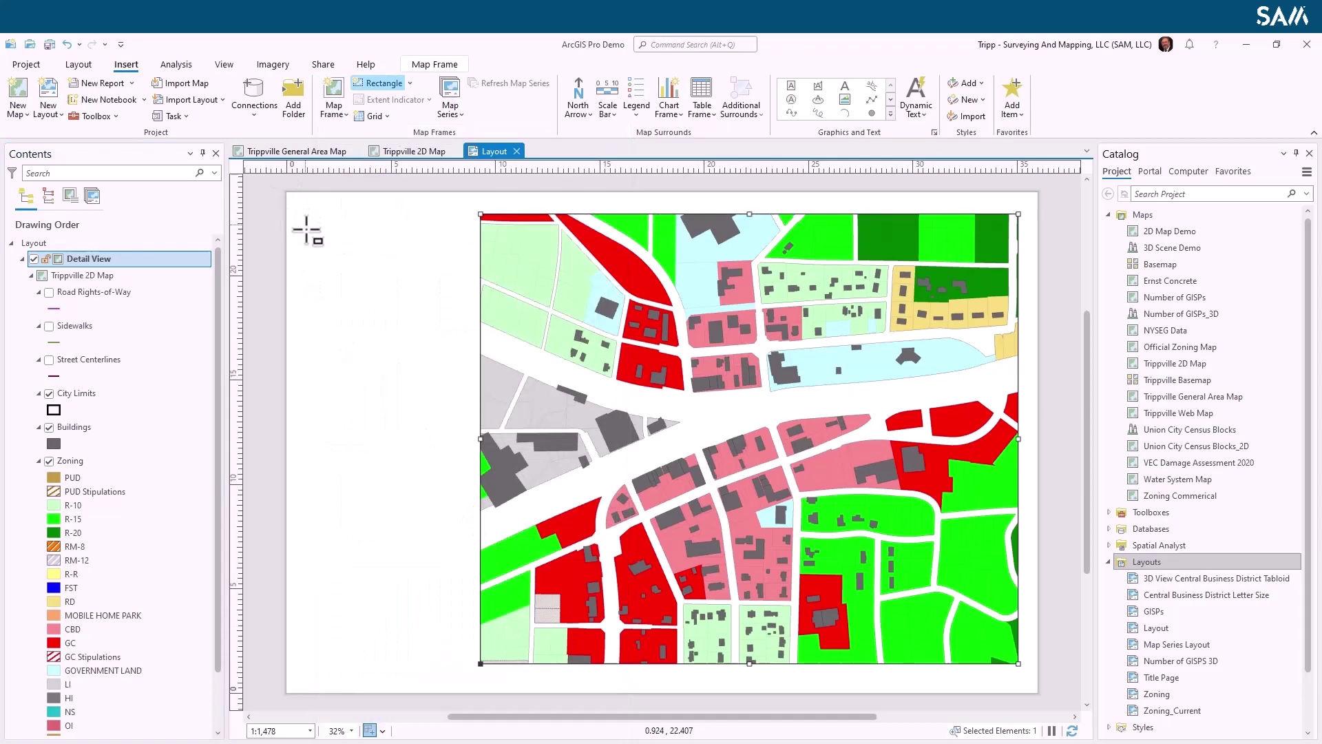
pyautogui.moveTo(307, 227); pyautogui.dragTo(468, 383)
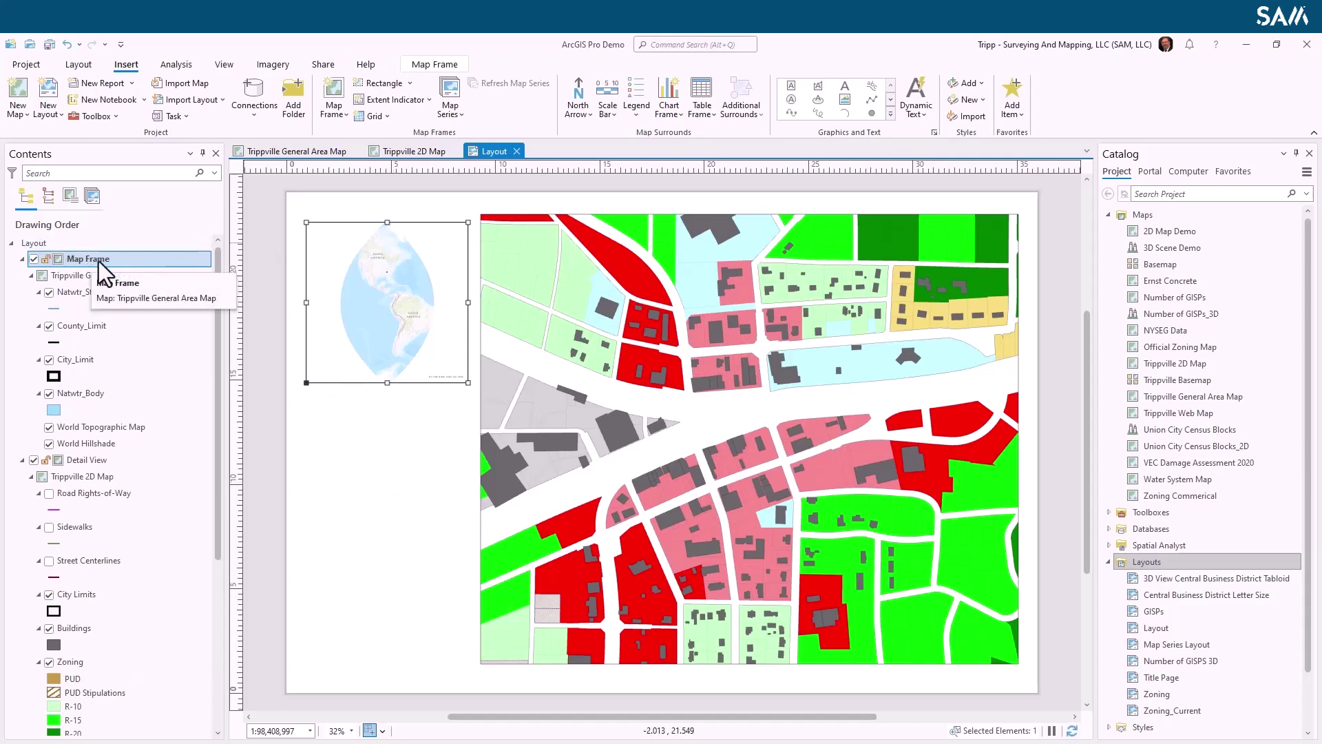
# Step: Rename the small inset map frame to 'General Location' and close its element properties
pyautogui.rightClick(99, 262)
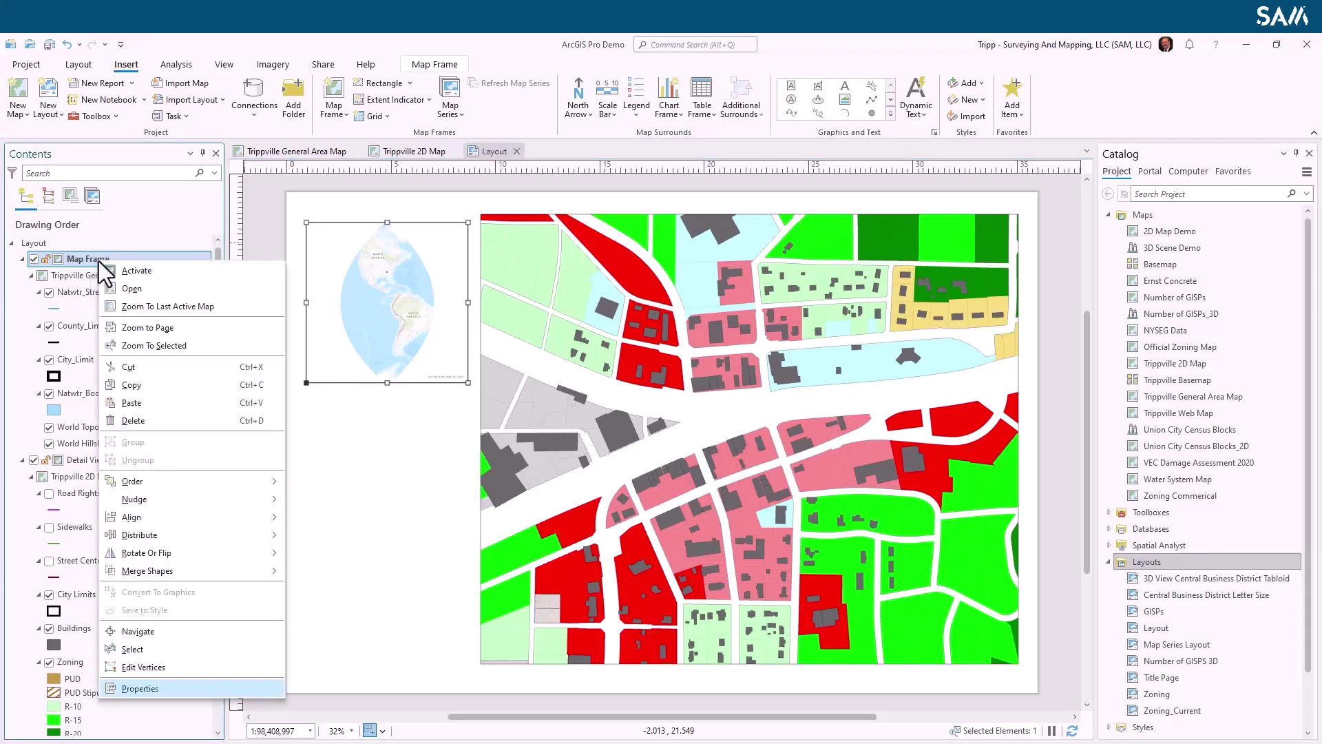
pyautogui.click(154, 688)
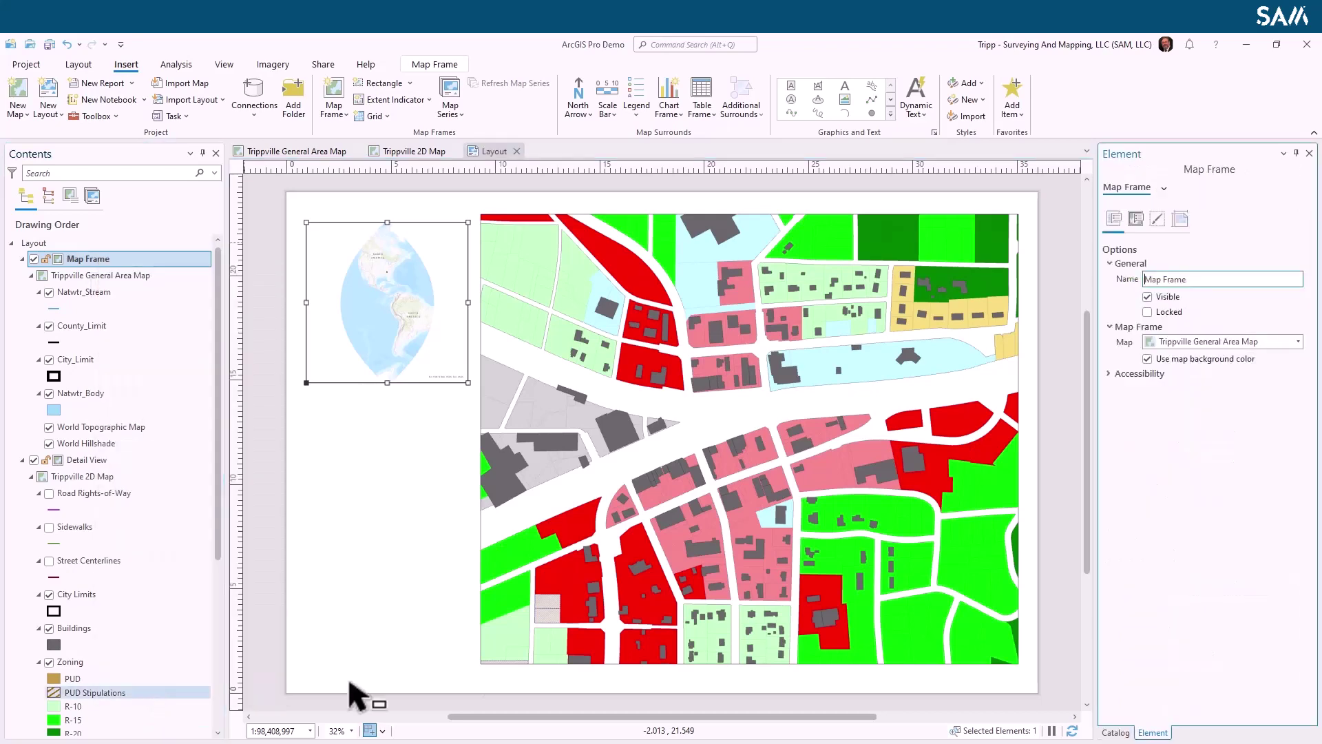
pyautogui.click(1193, 279)
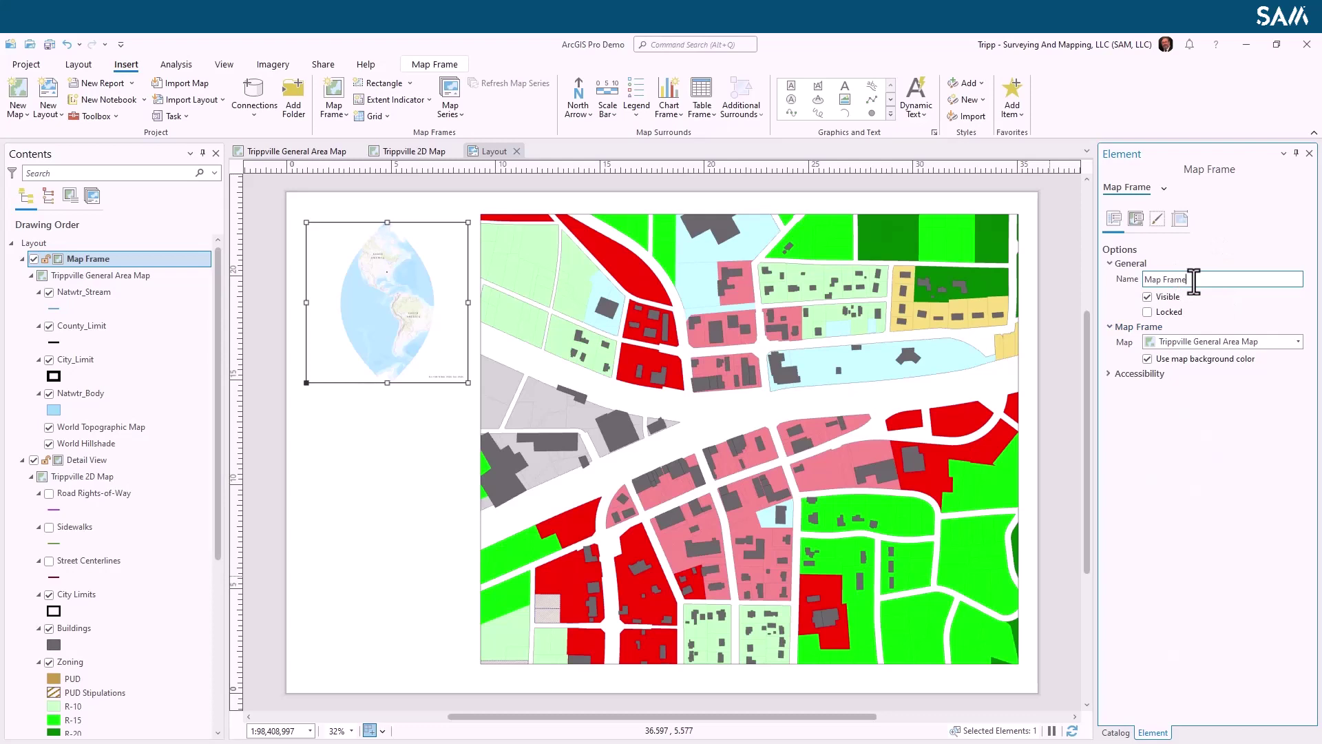
pyautogui.moveTo(1193, 280); pyautogui.dragTo(1028, 290)
pyautogui.write('Ge')
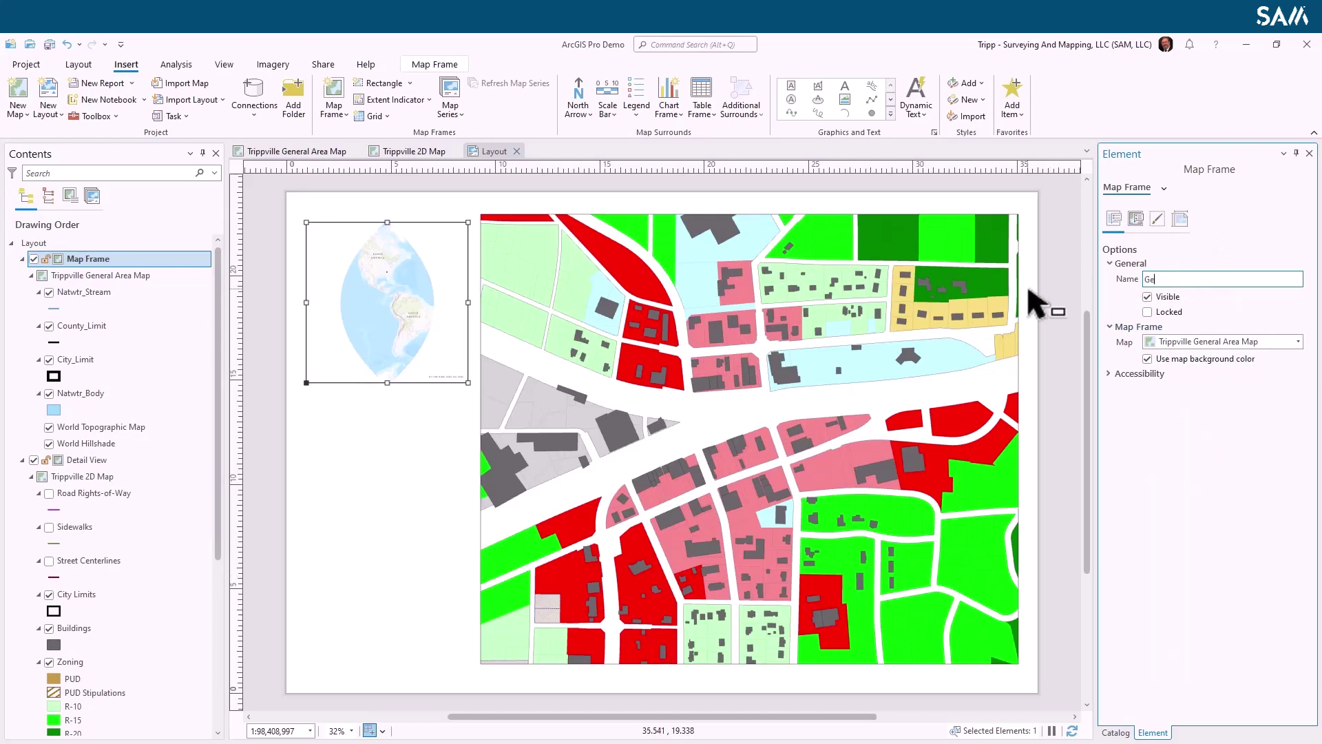
pyautogui.write('neral Location')
pyautogui.press('Return')
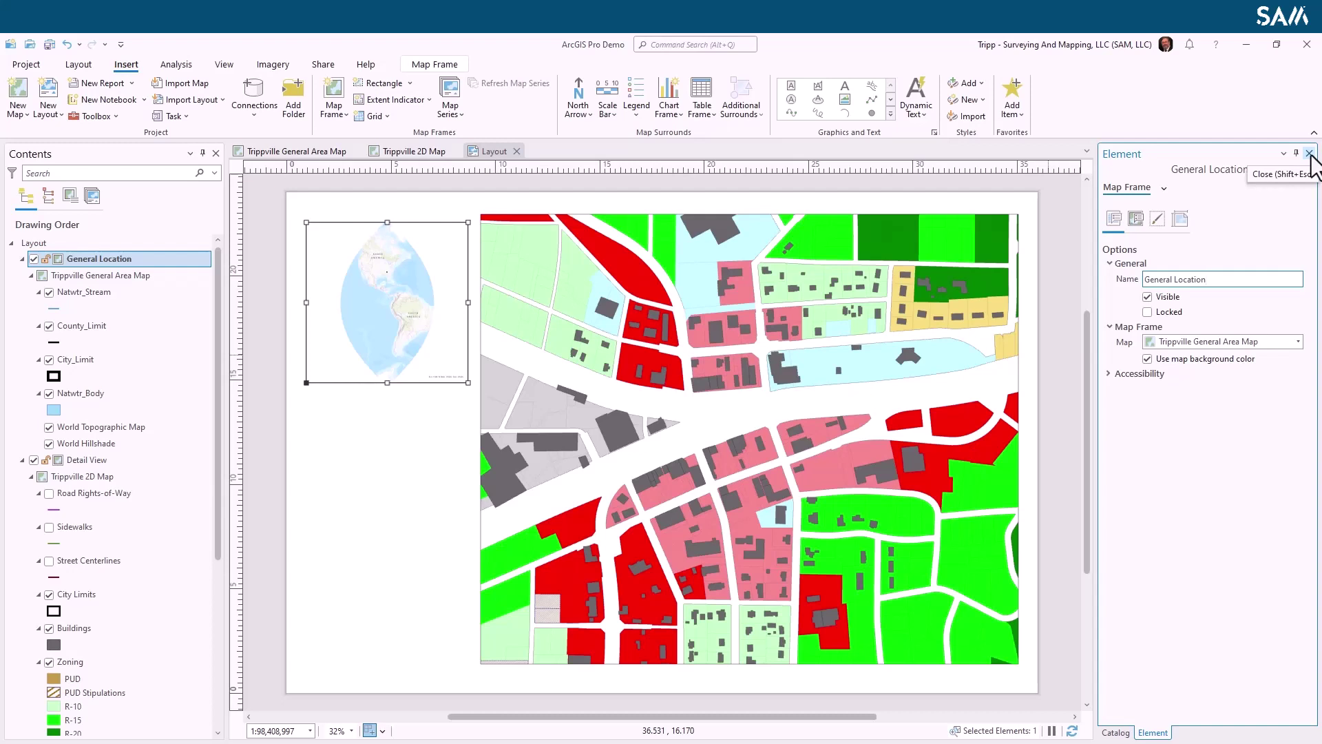
pyautogui.click(1309, 154)
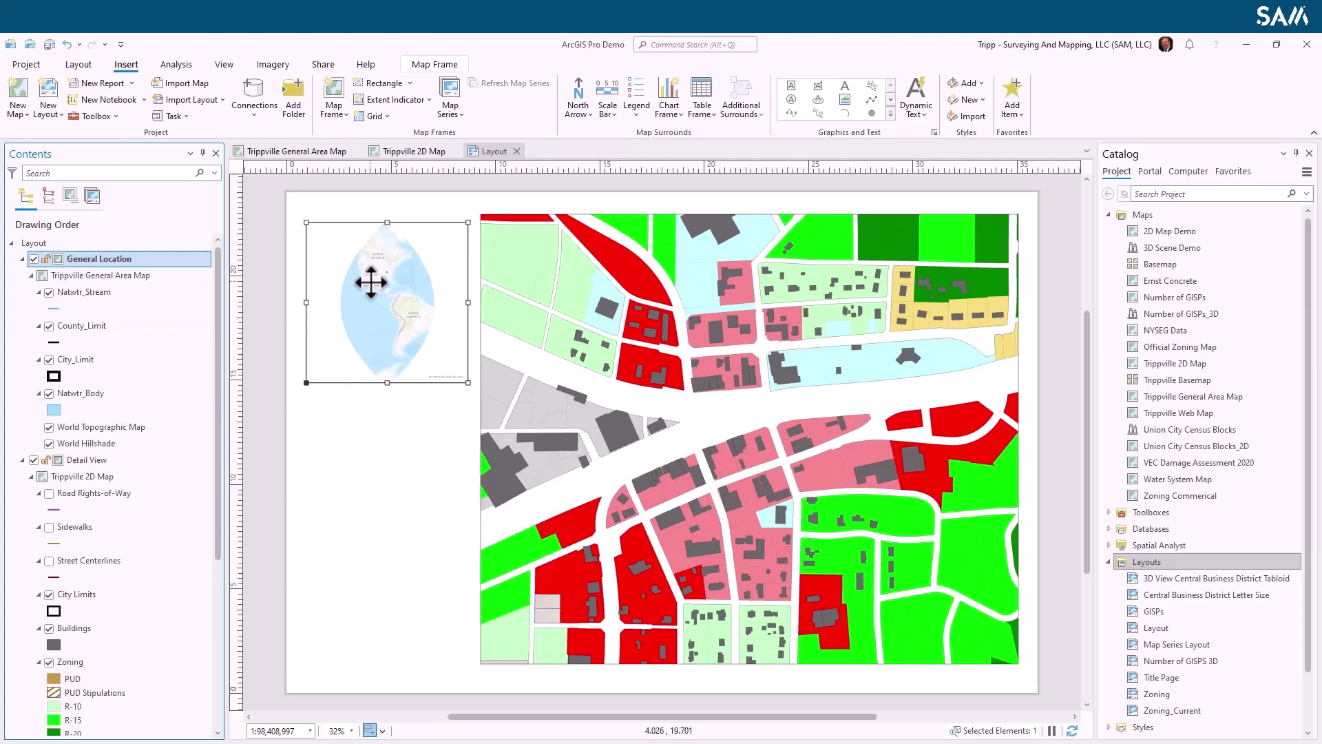
# Step: Zoom the General Location inset to the City_Limit layer's extent, giving a 1:39,817 view
pyautogui.rightClick(90, 360)
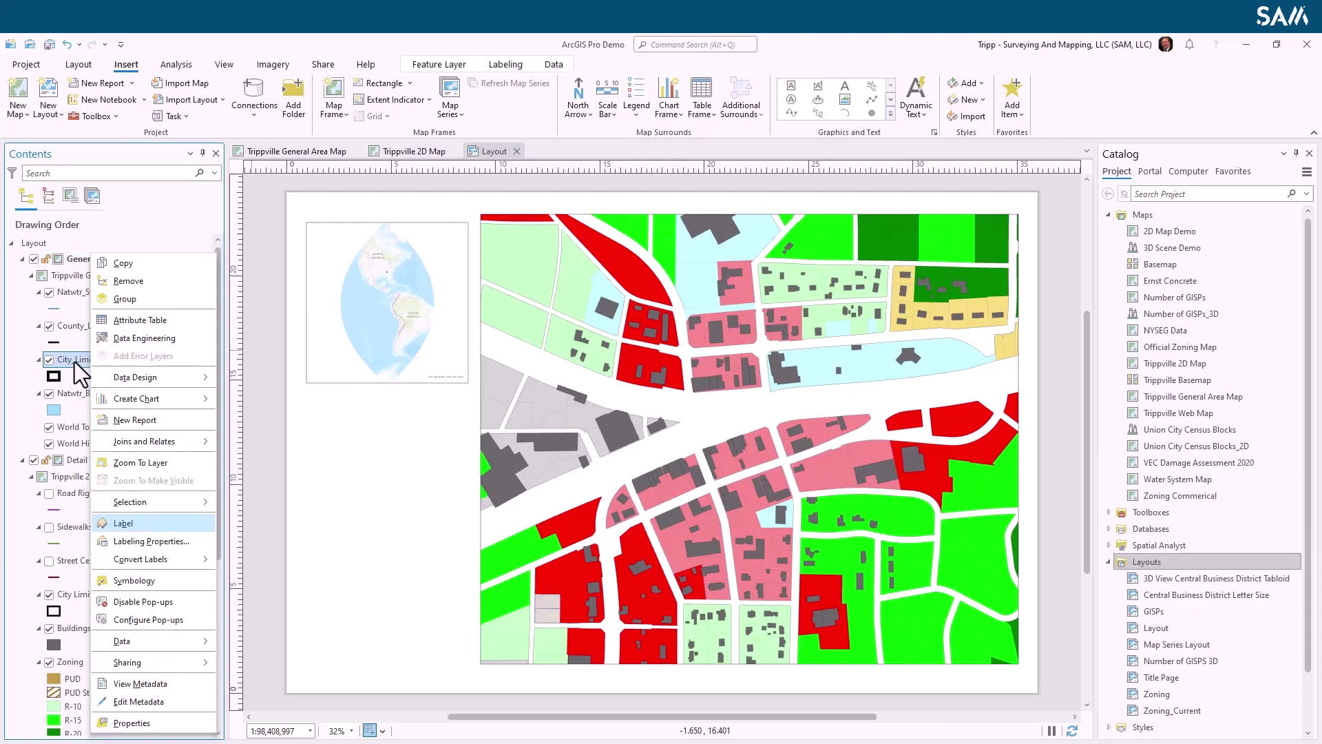
pyautogui.click(141, 463)
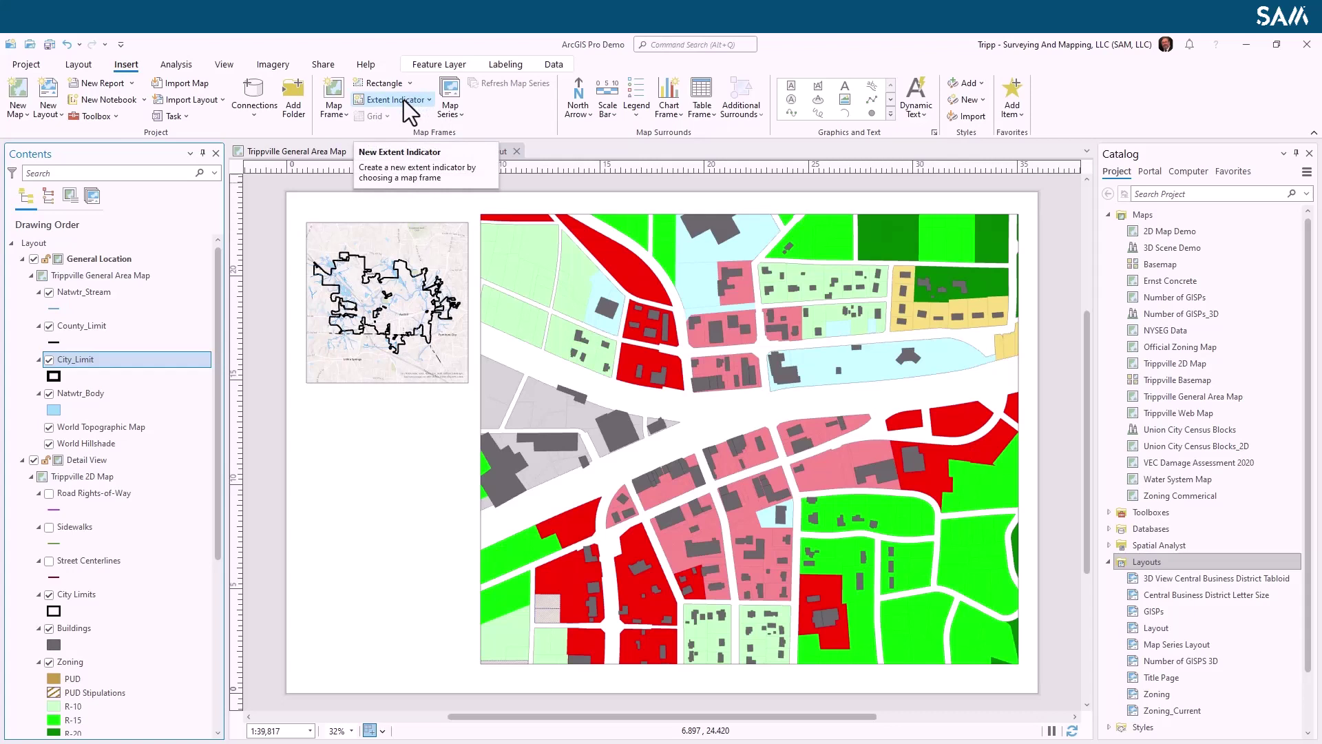
# Step: Add an extent indicator to the General Location inset that tracks the Detail View frame
pyautogui.click(411, 104)
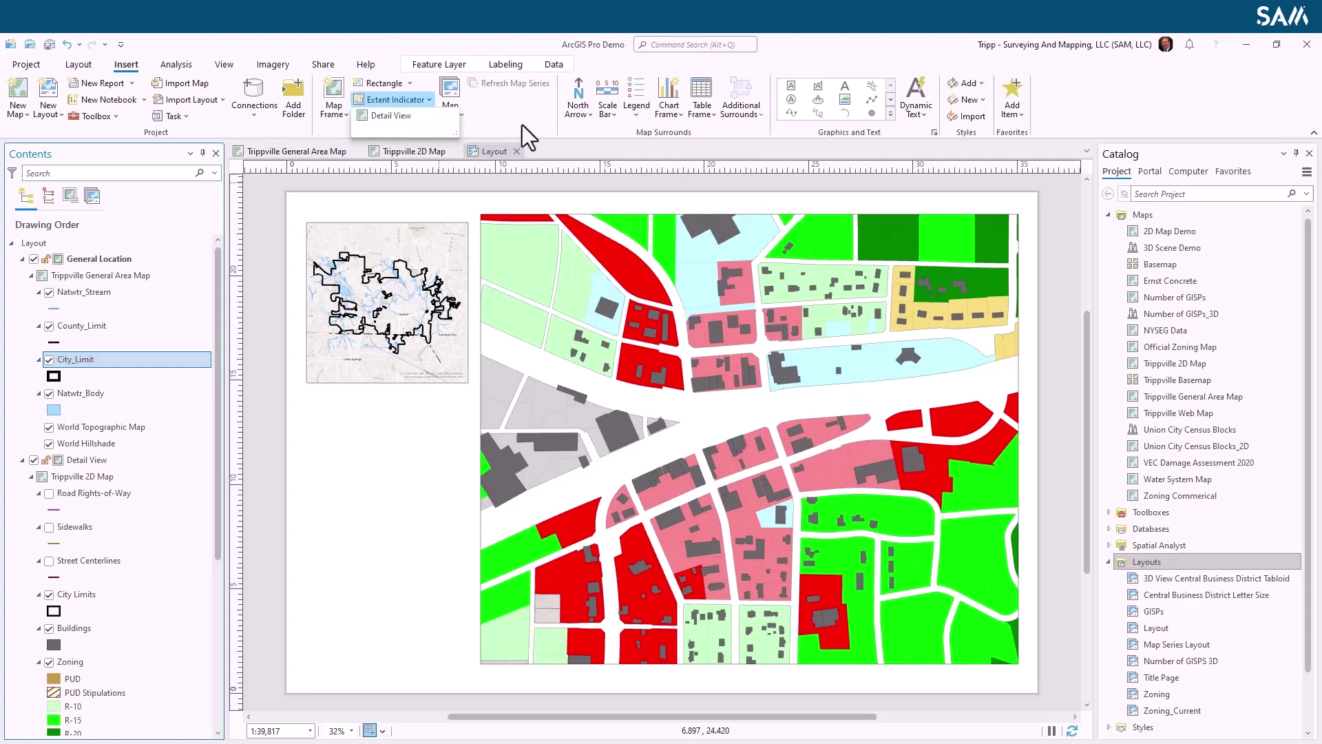
pyautogui.click(403, 117)
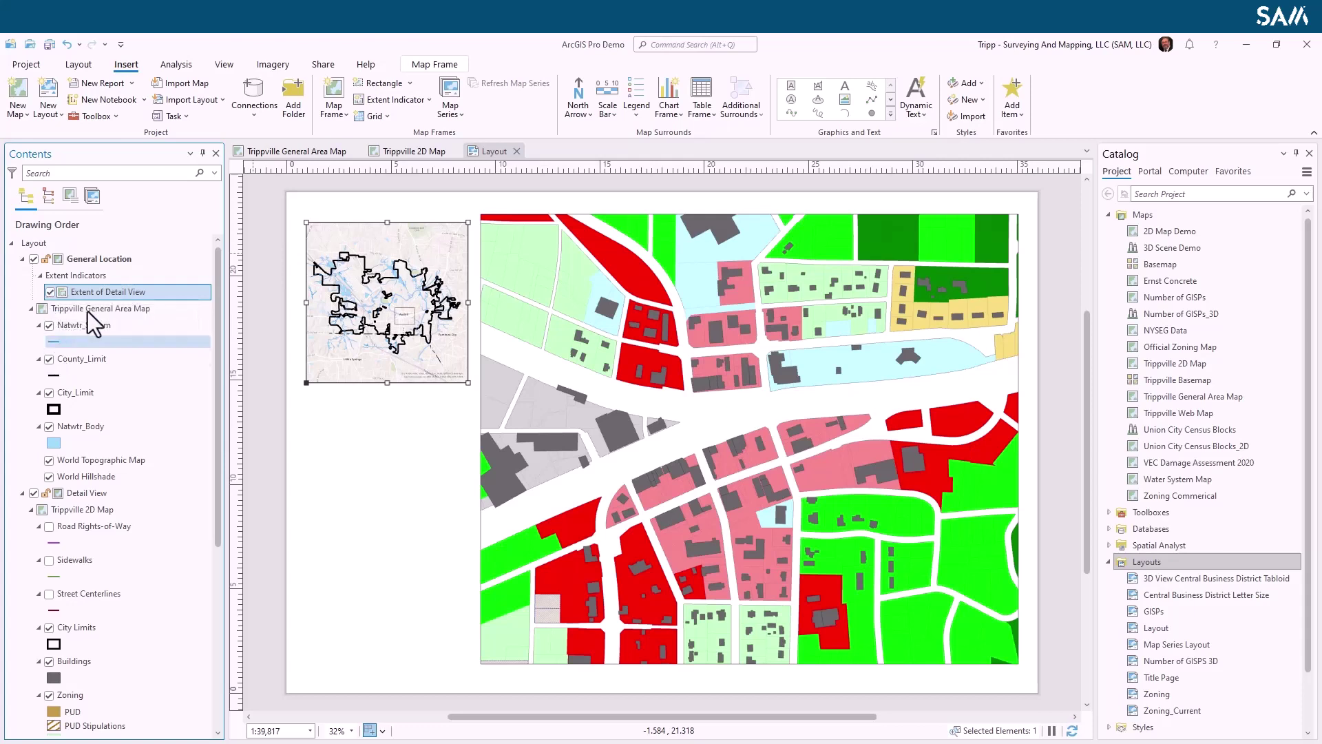
# Step: Give the Extent of Detail View indicator a red 4 pt outline and apply it
pyautogui.rightClick(94, 289)
pyautogui.click(136, 375)
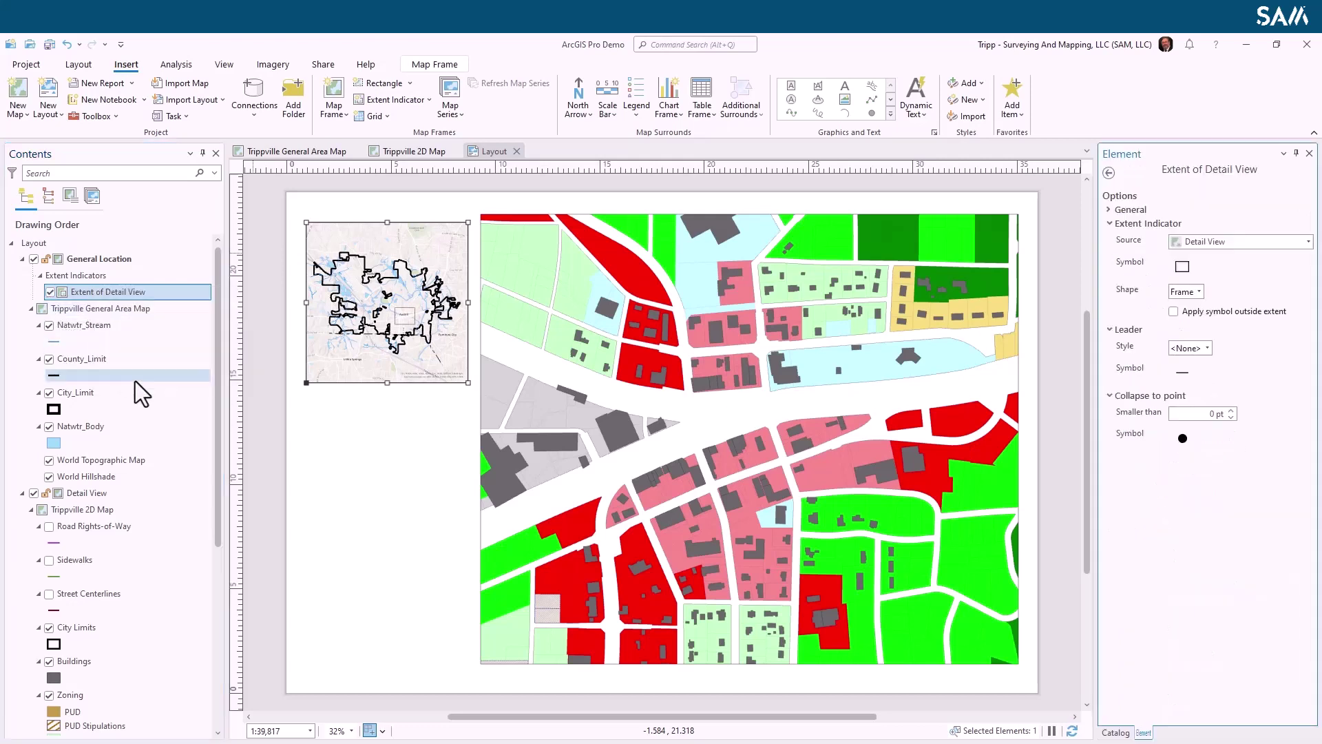
pyautogui.click(1183, 266)
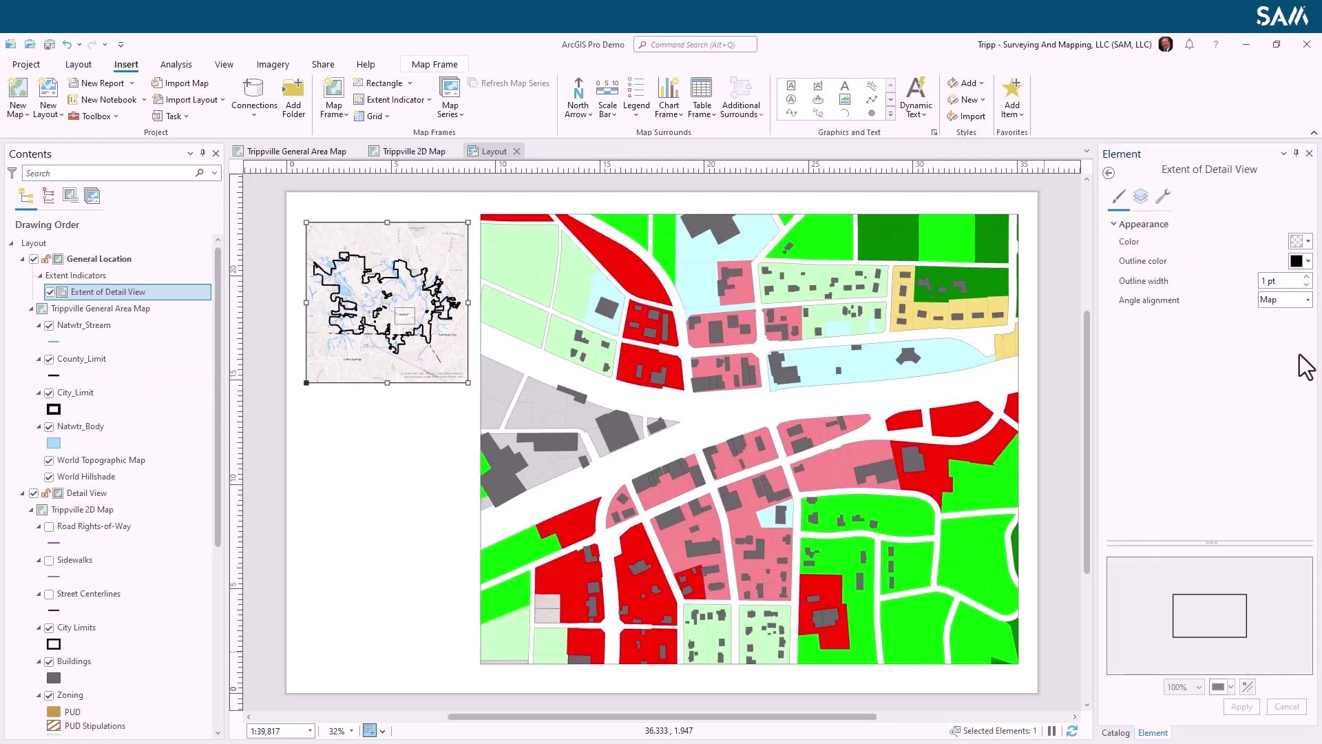
pyautogui.click(1308, 261)
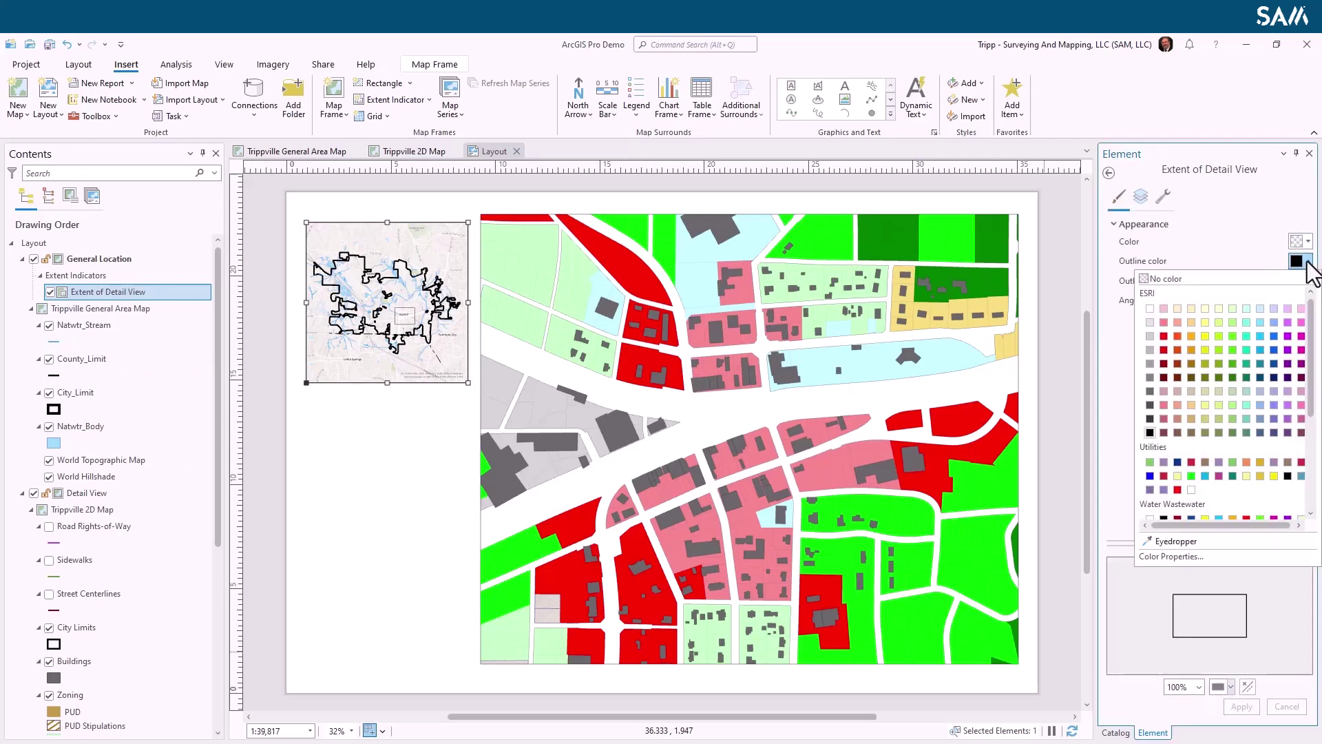
pyautogui.click(1164, 335)
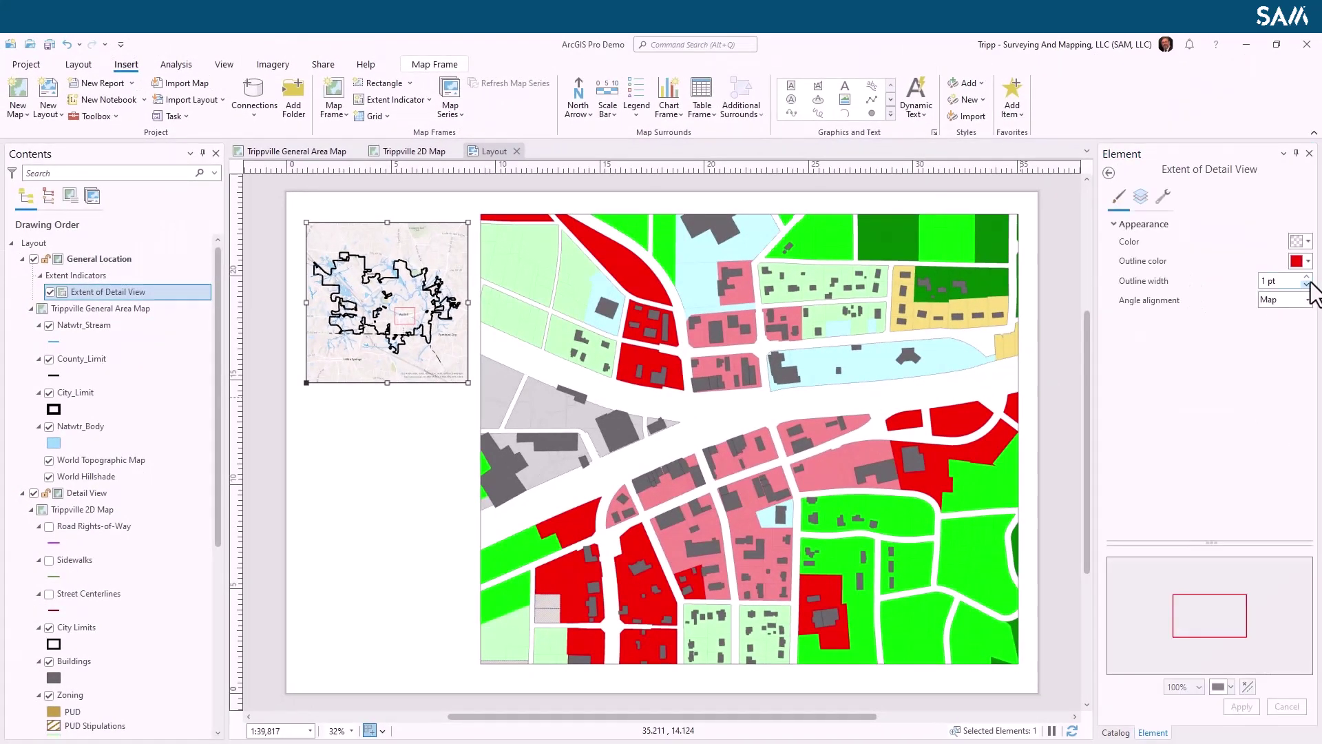
pyautogui.click(1306, 277)
pyautogui.click(1306, 277)
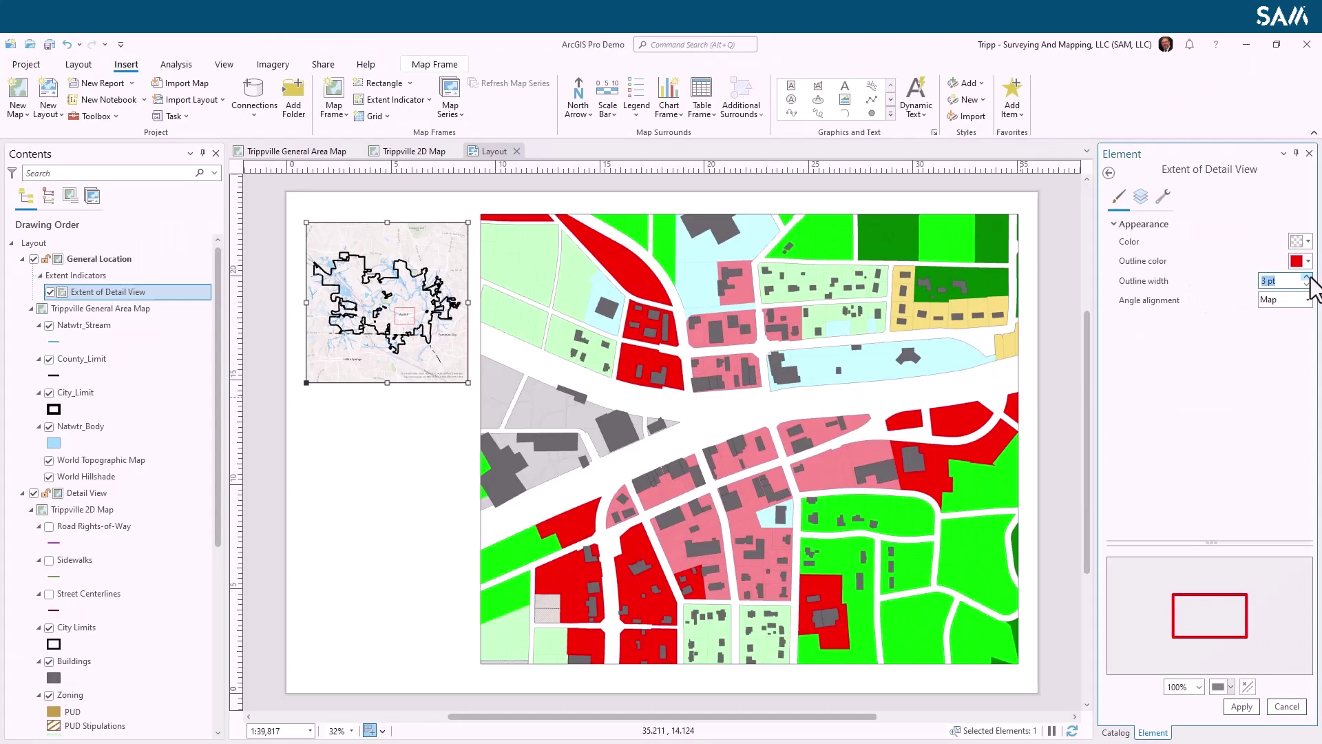
pyautogui.click(1306, 277)
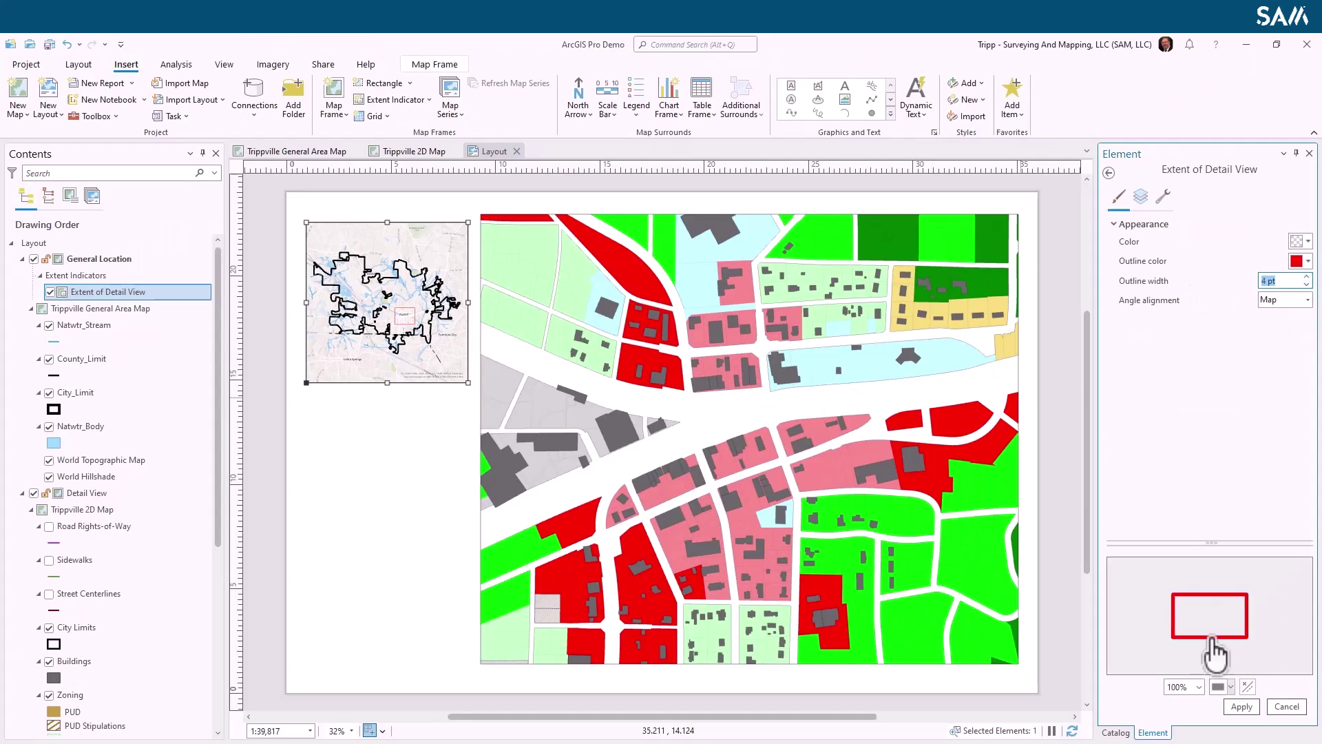
pyautogui.click(1241, 707)
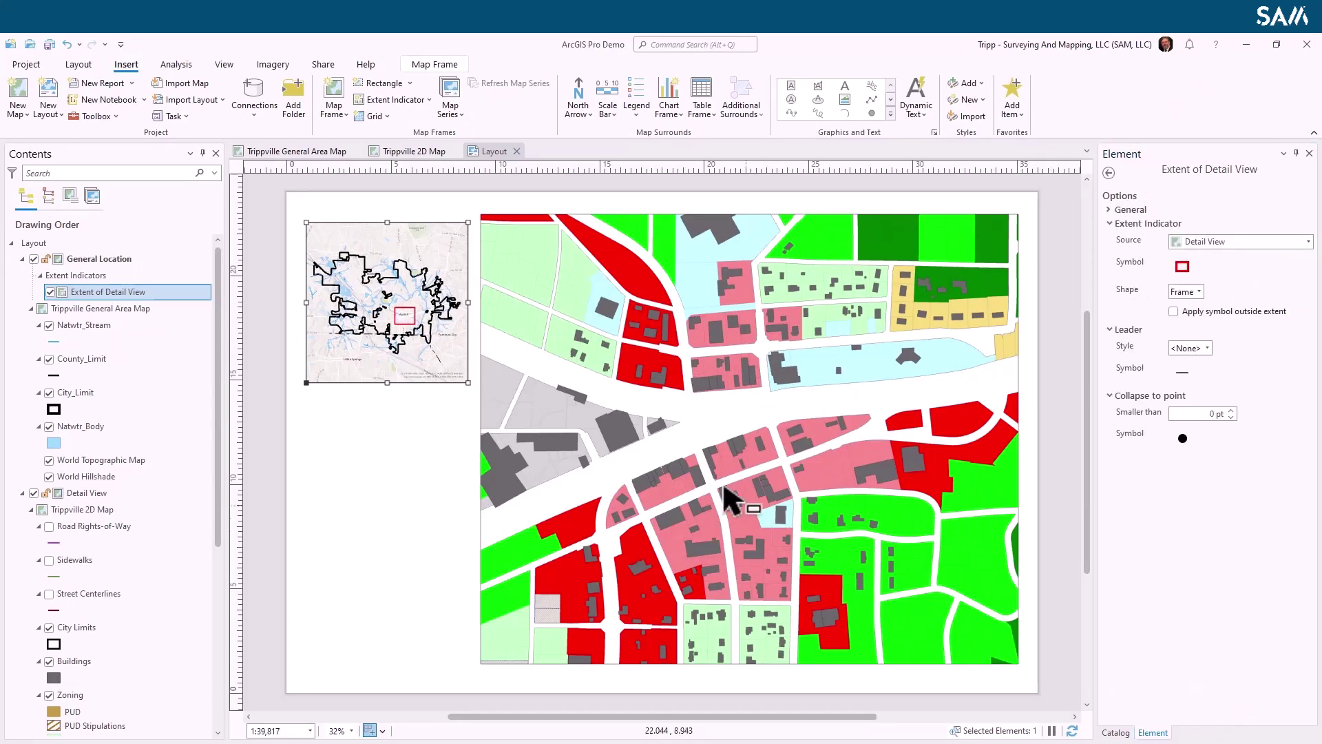